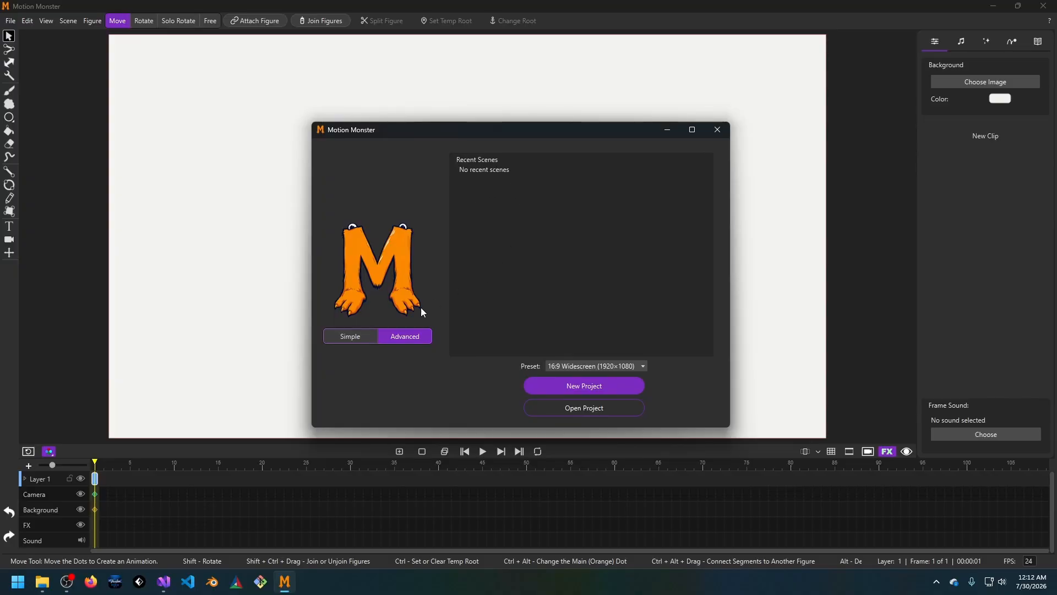
Choose the Advanced interface mode and create a new project with the 16:9 Widescreen (1920×1080) preset.
left_click(358, 337)
left_click(415, 338)
left_click(357, 337)
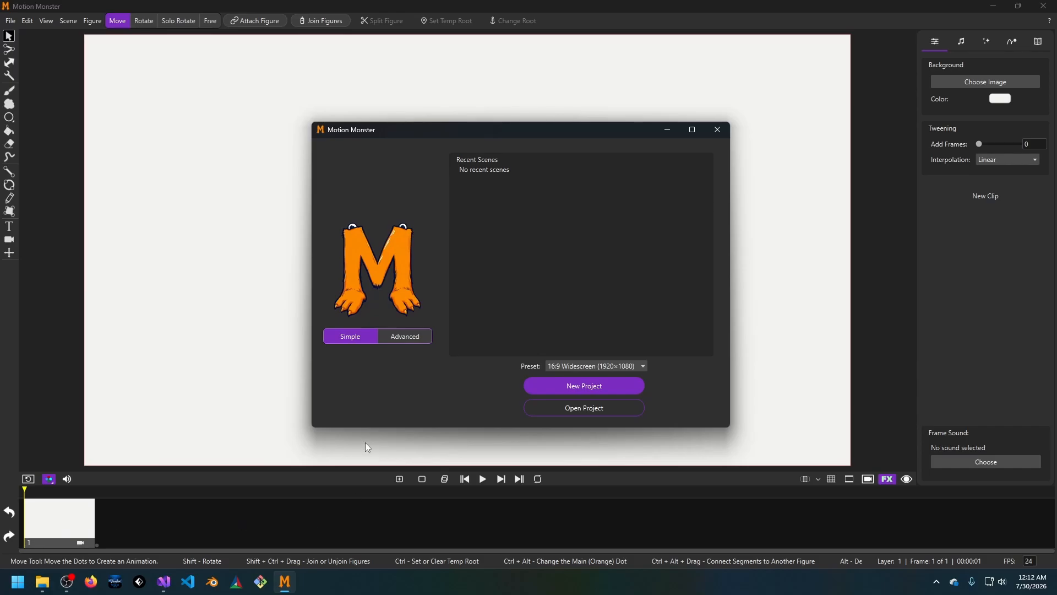
left_click(402, 337)
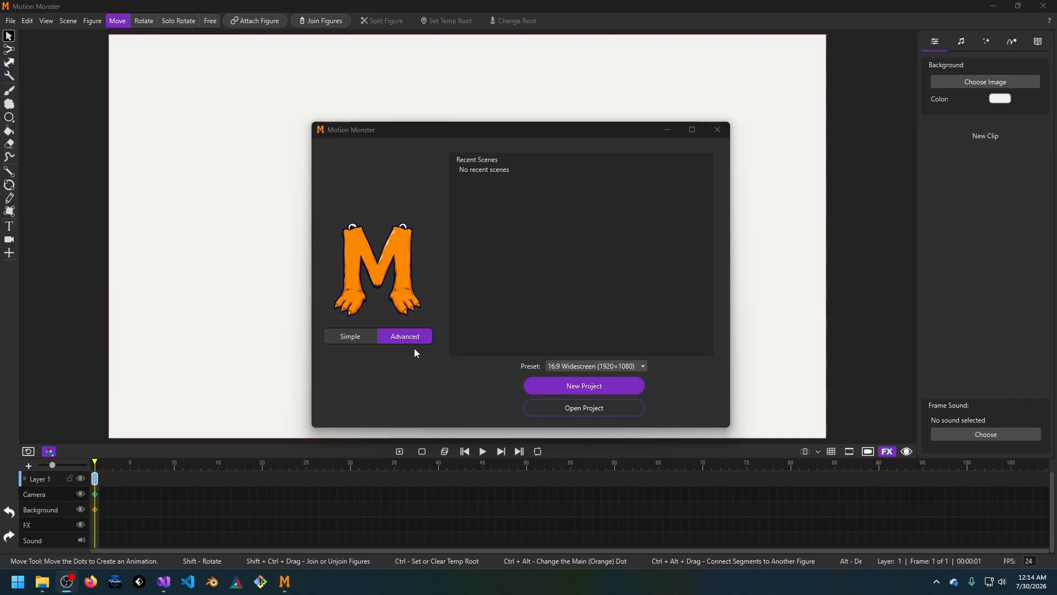
left_click(605, 392)
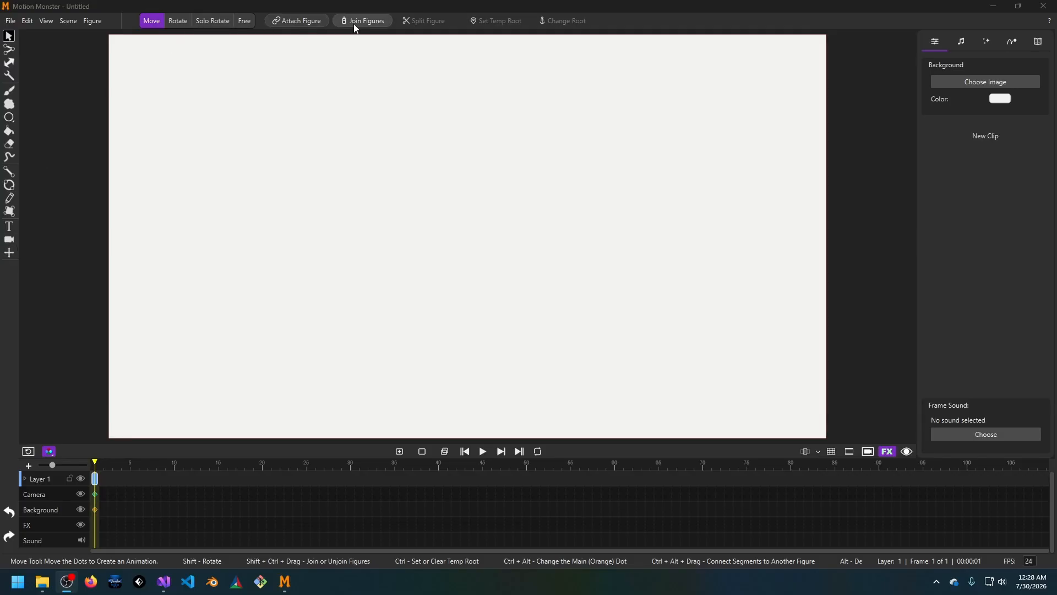
Review the Draw tool's options and the scene's sound, effects, physics and library settings.
left_click(8, 90)
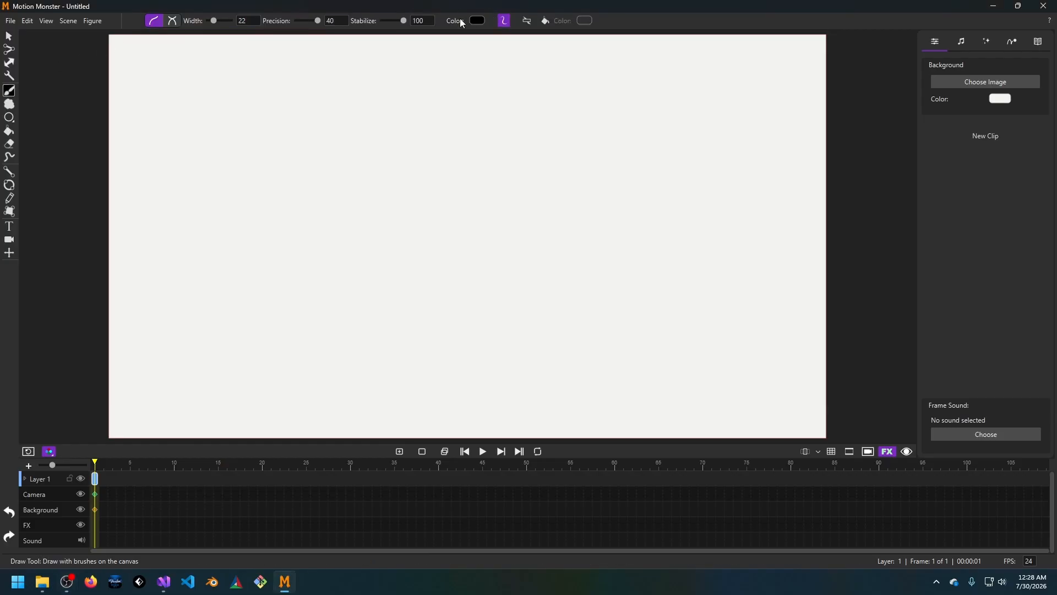
left_click(8, 36)
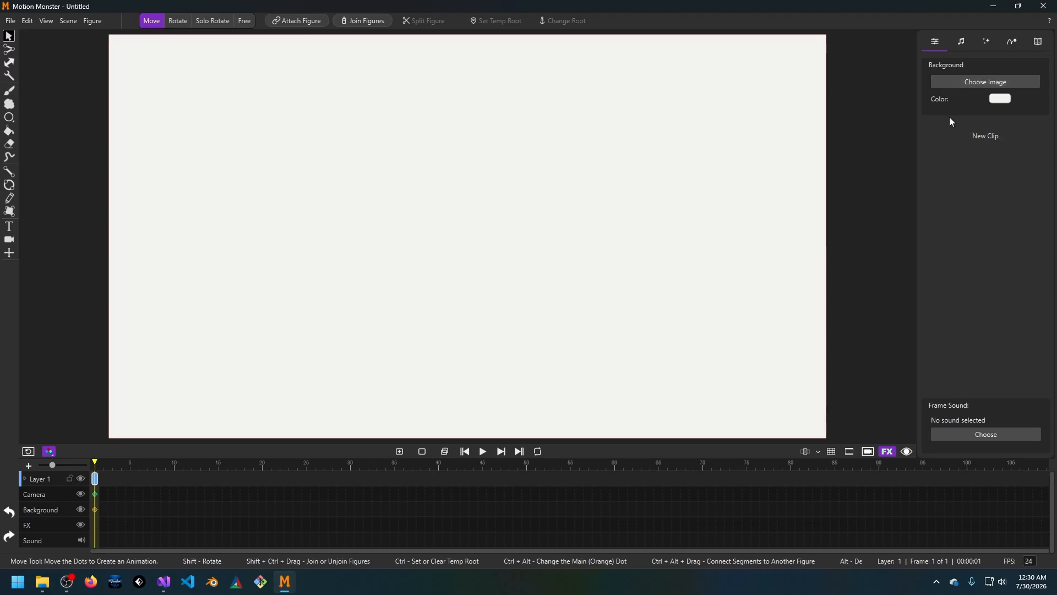
left_click(960, 43)
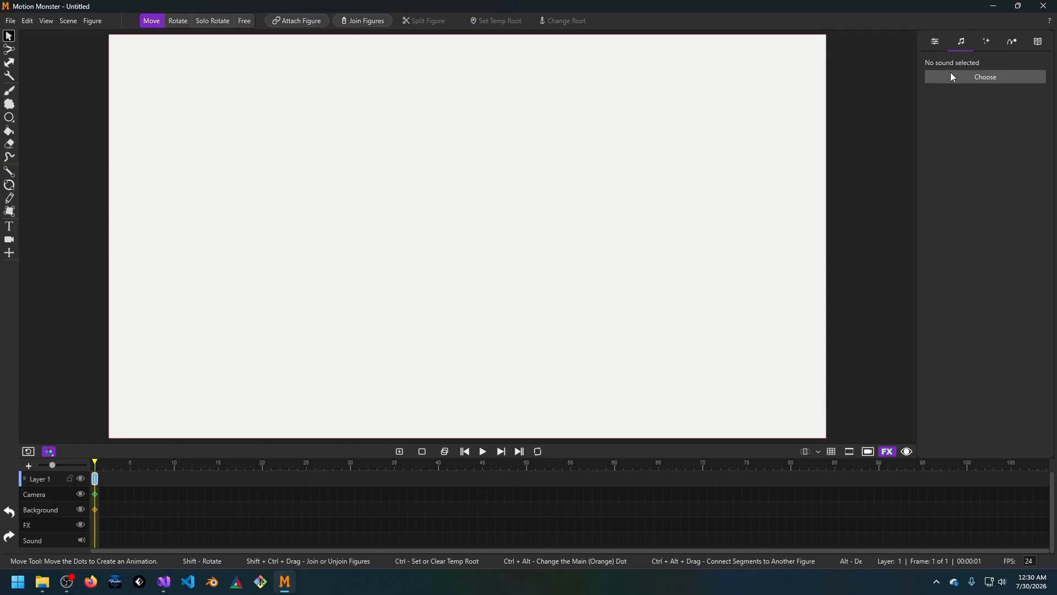
left_click(987, 42)
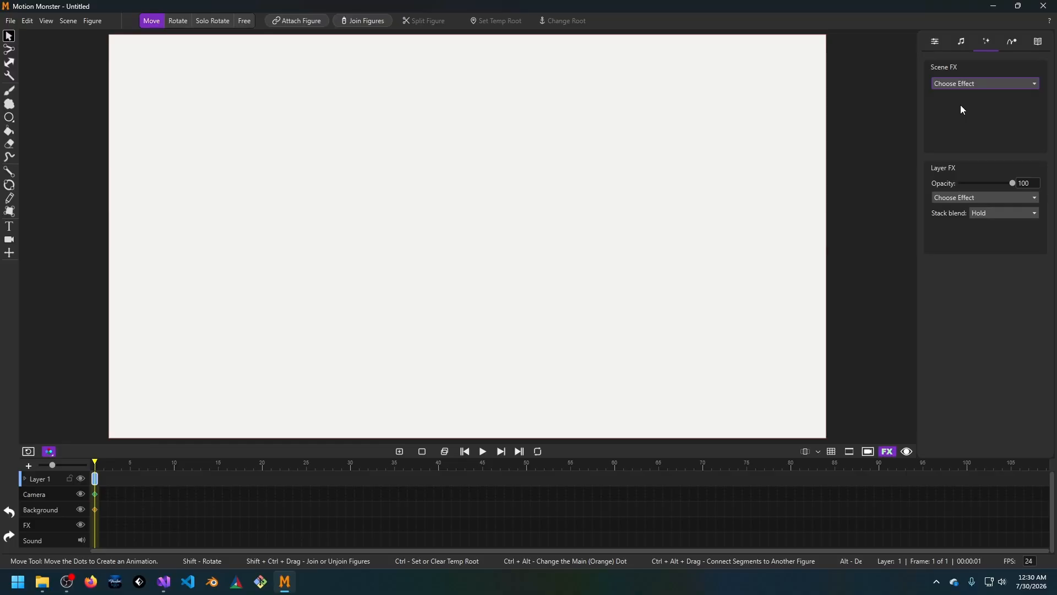
left_click(1012, 44)
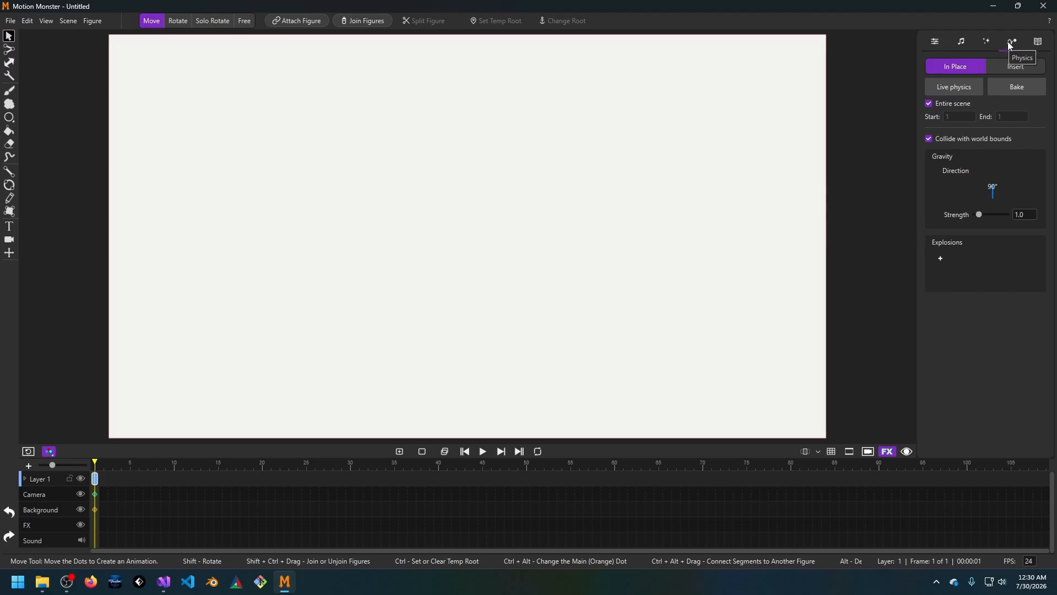
left_click(1038, 41)
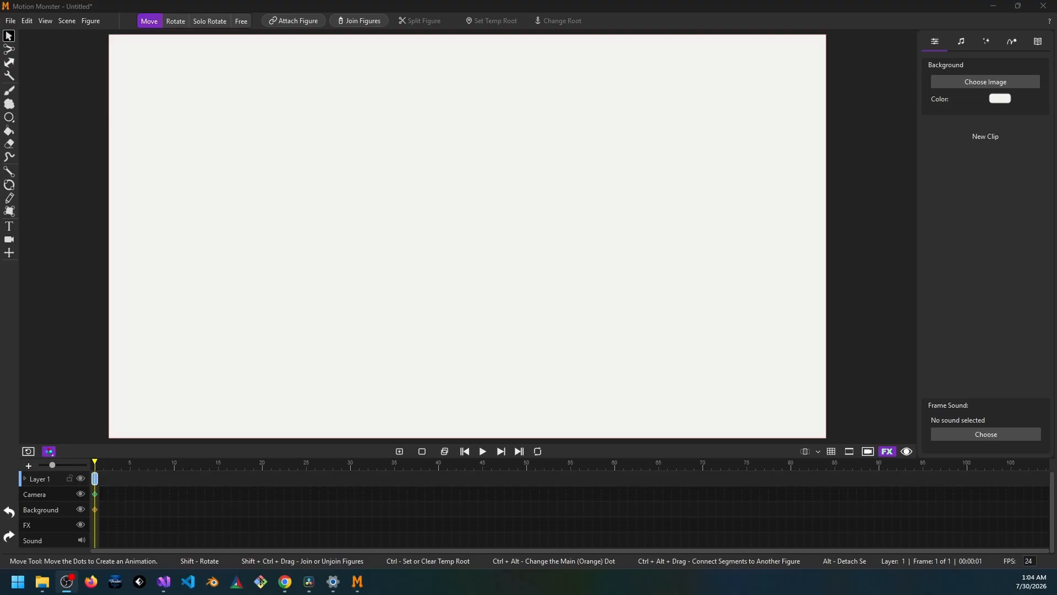
Draw a diagonal brush stroke of width 57 in the canvas's upper-left area, and move and rotate it by its dots.
left_click(9, 91)
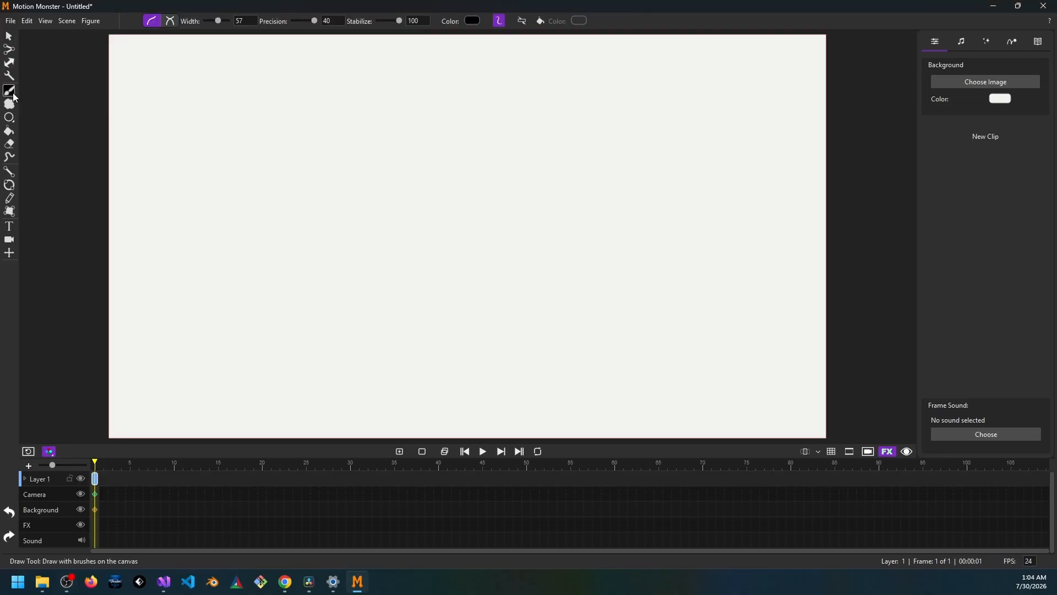
left_click_drag(166, 122, 286, 225)
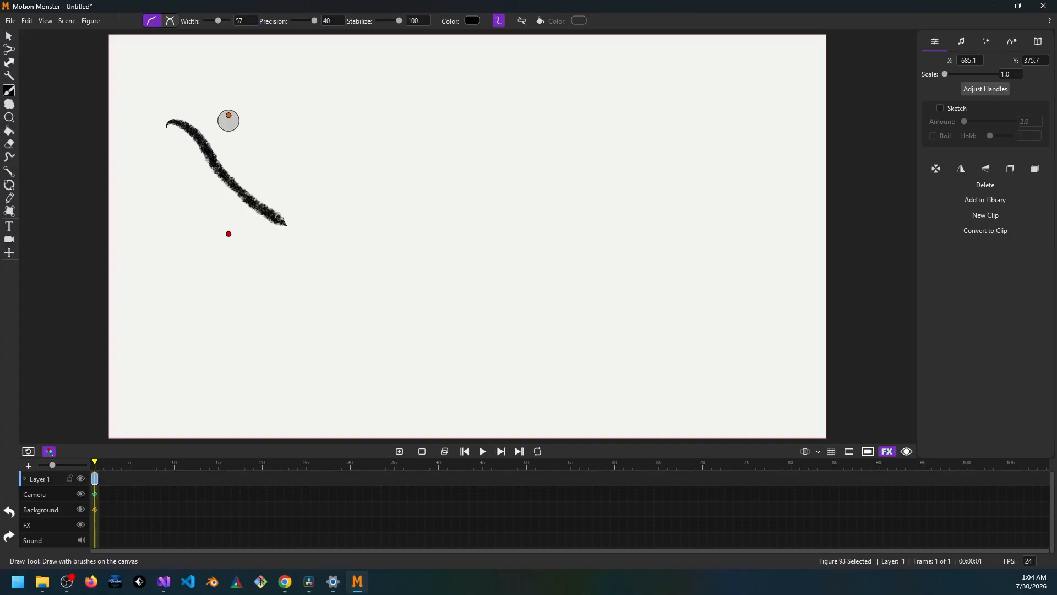
left_click(11, 38)
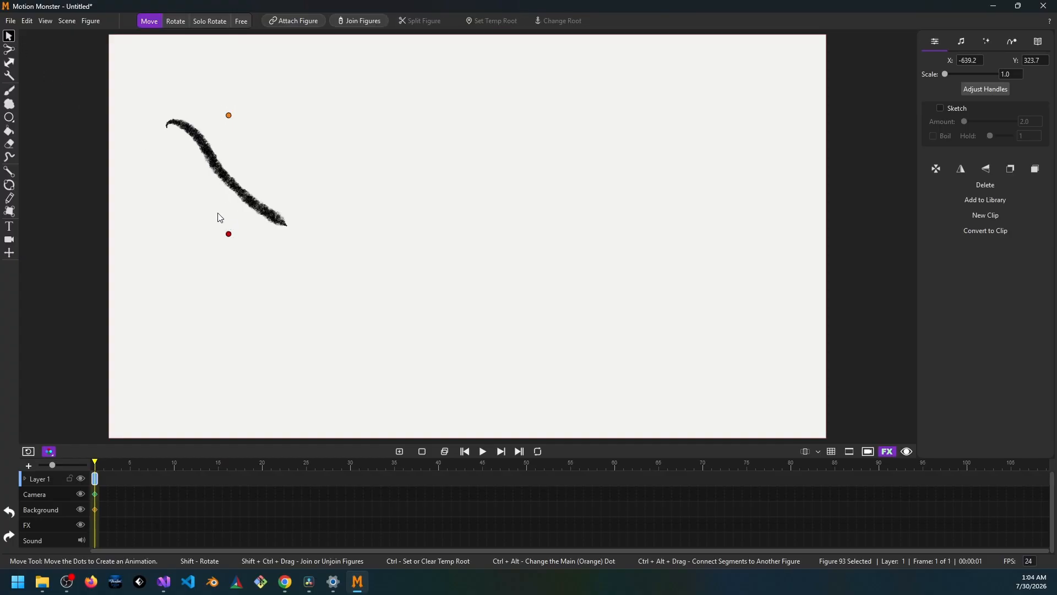
left_click_drag(228, 115, 217, 86)
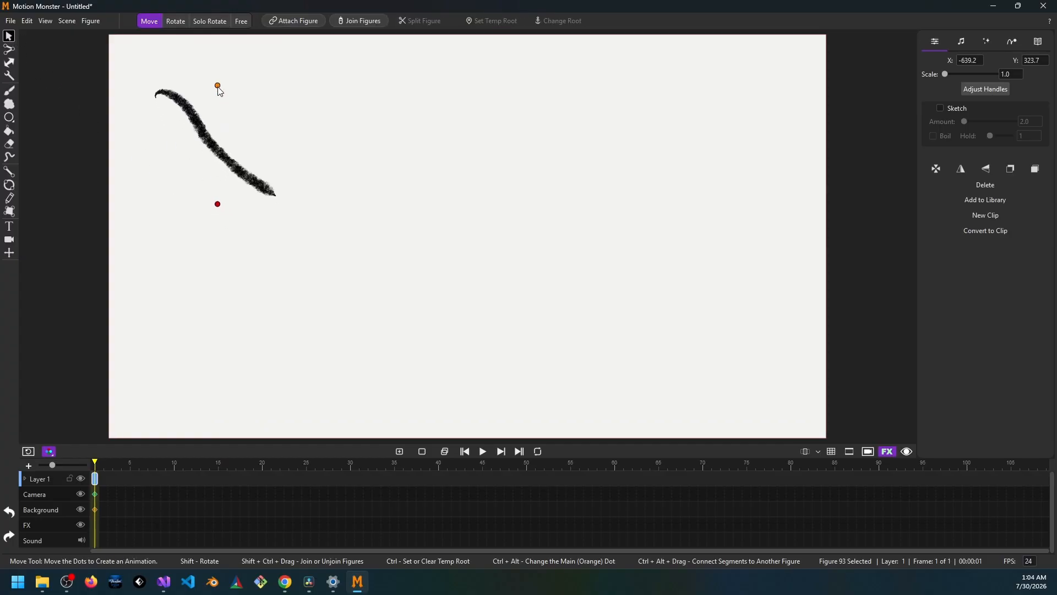
mouse_move(225, 222)
left_mouse_down()
mouse_move(194, 197)
mouse_move(230, 225)
left_mouse_up()
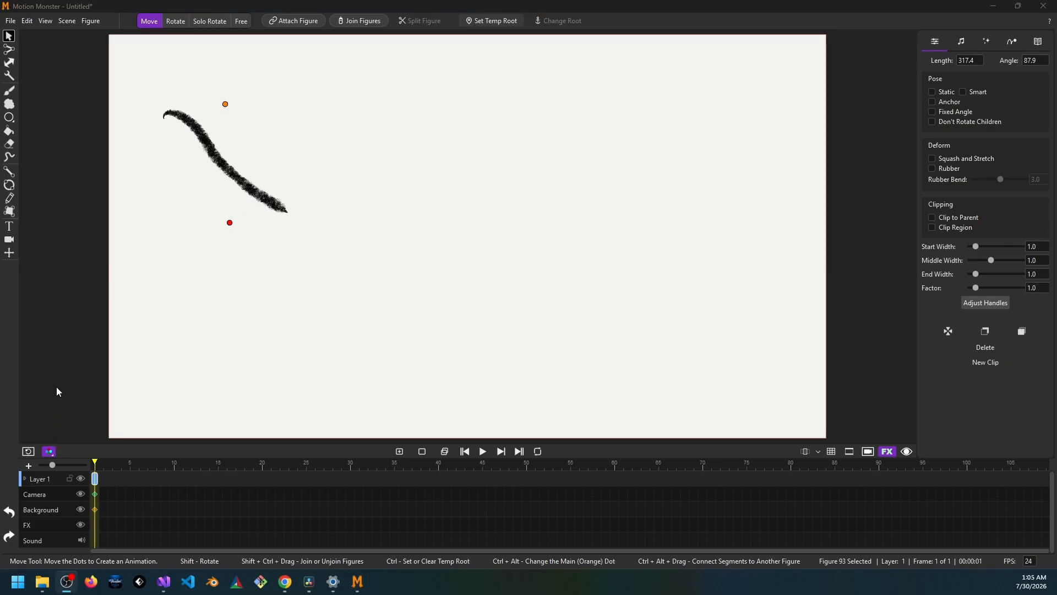
Draw a second diagonal brush stroke below the first with the figure dots hidden, and show the dots again.
left_click(50, 452)
left_click(48, 451)
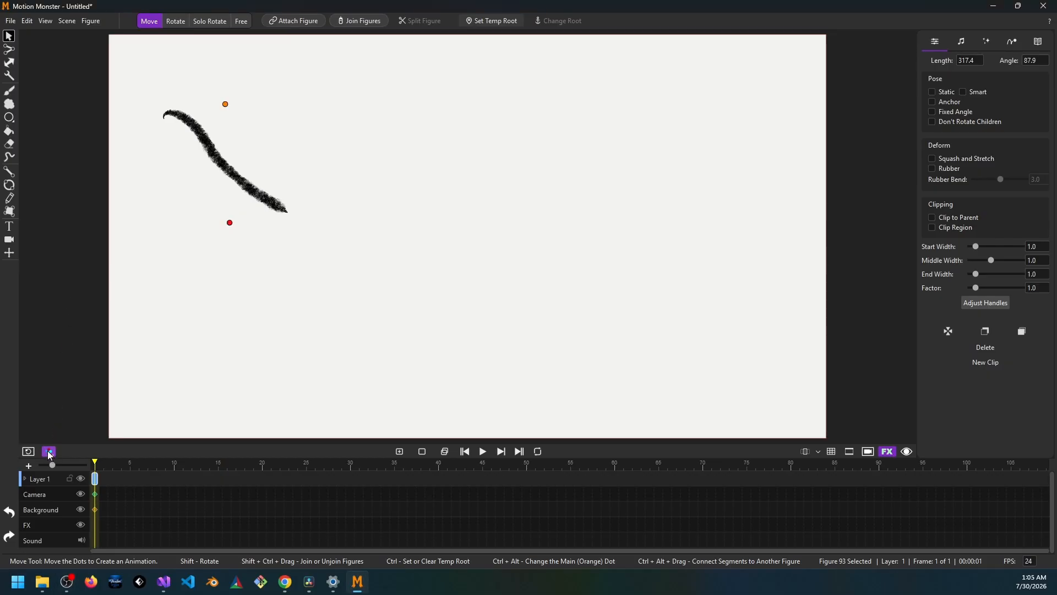
left_click(48, 451)
left_click(9, 89)
left_click_drag(170, 227, 292, 328)
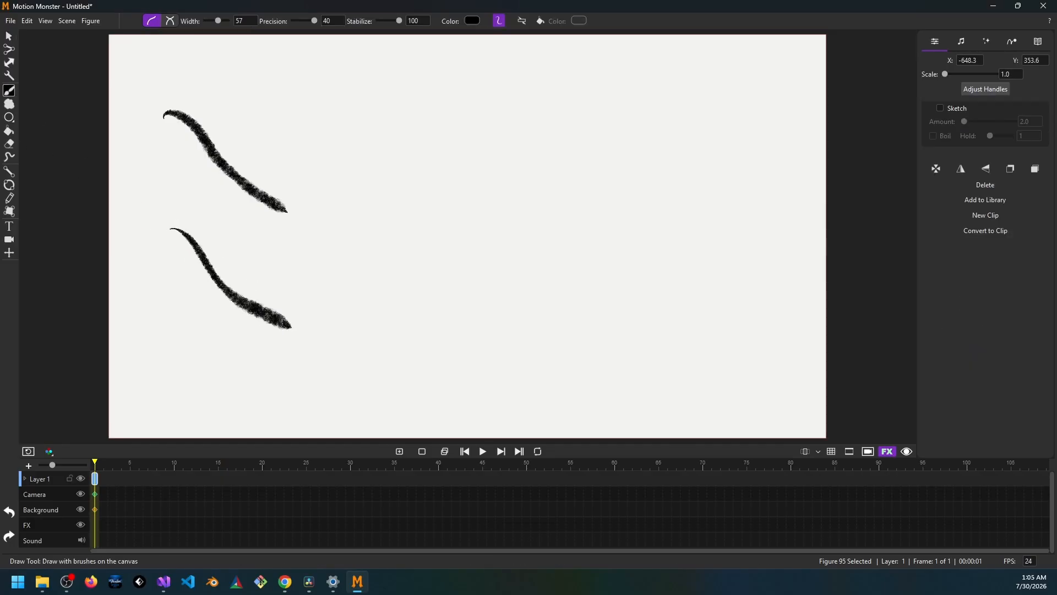
left_click(49, 452)
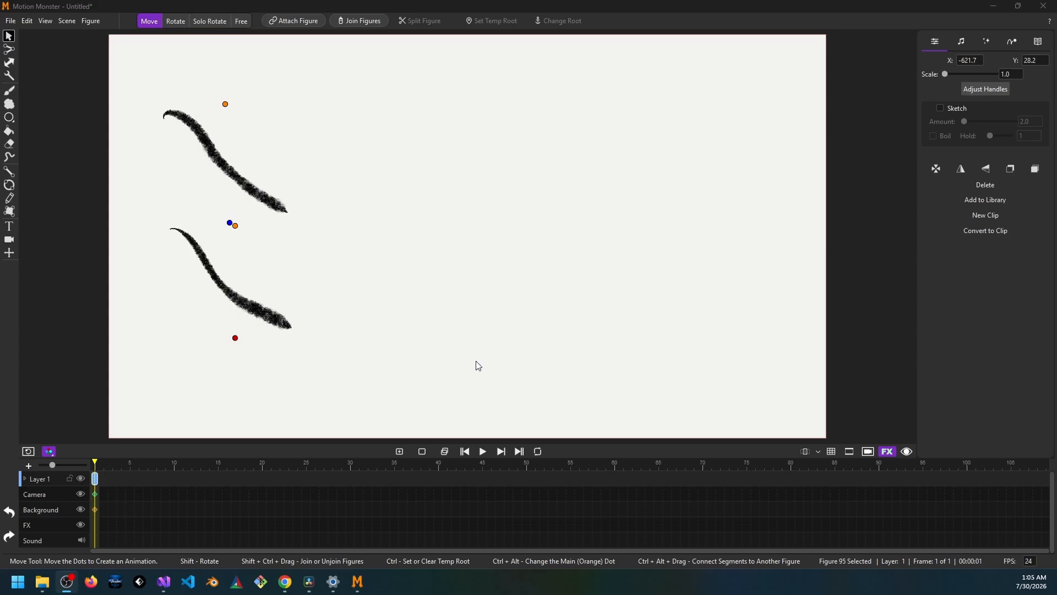
Add the stan stick figure from the library to the upper middle of the canvas.
left_click(1046, 44)
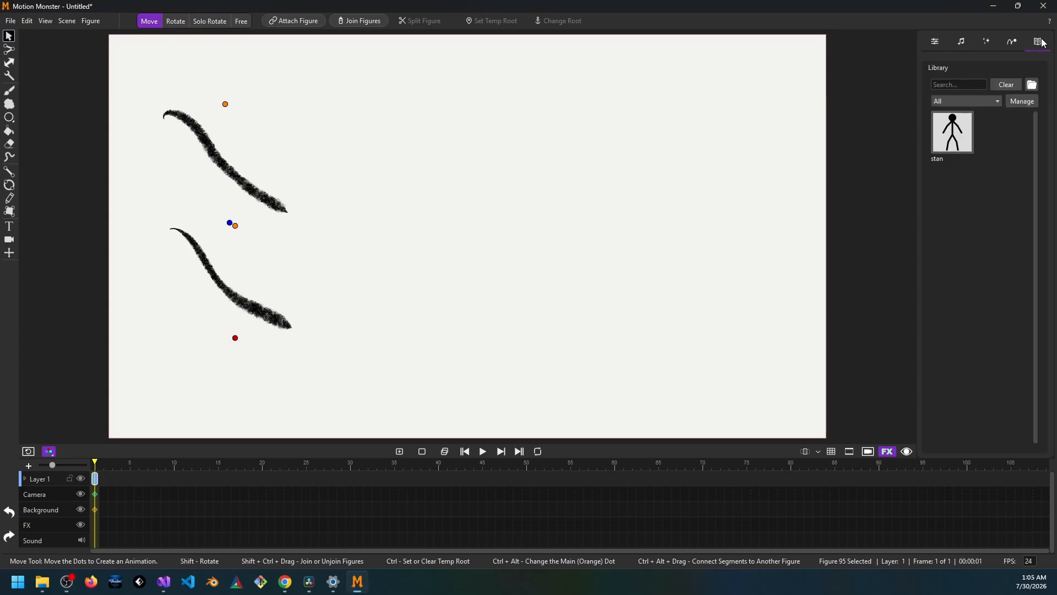
left_click_drag(958, 141, 524, 190)
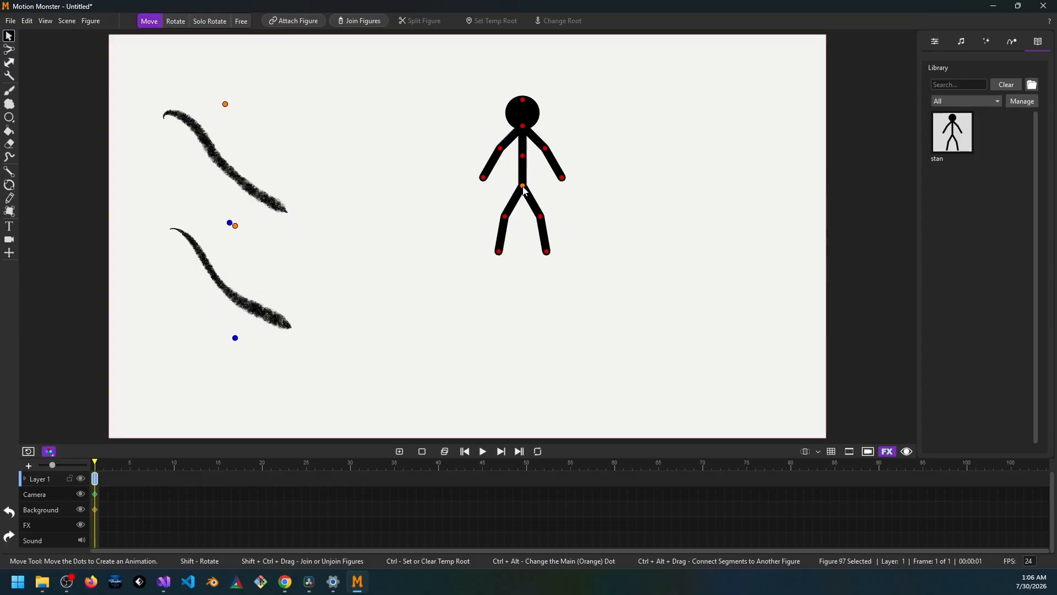
Select both brush strokes on the canvas and delete them.
mouse_move(157, 81)
left_mouse_down()
mouse_move(309, 378)
mouse_move(329, 390)
left_mouse_up()
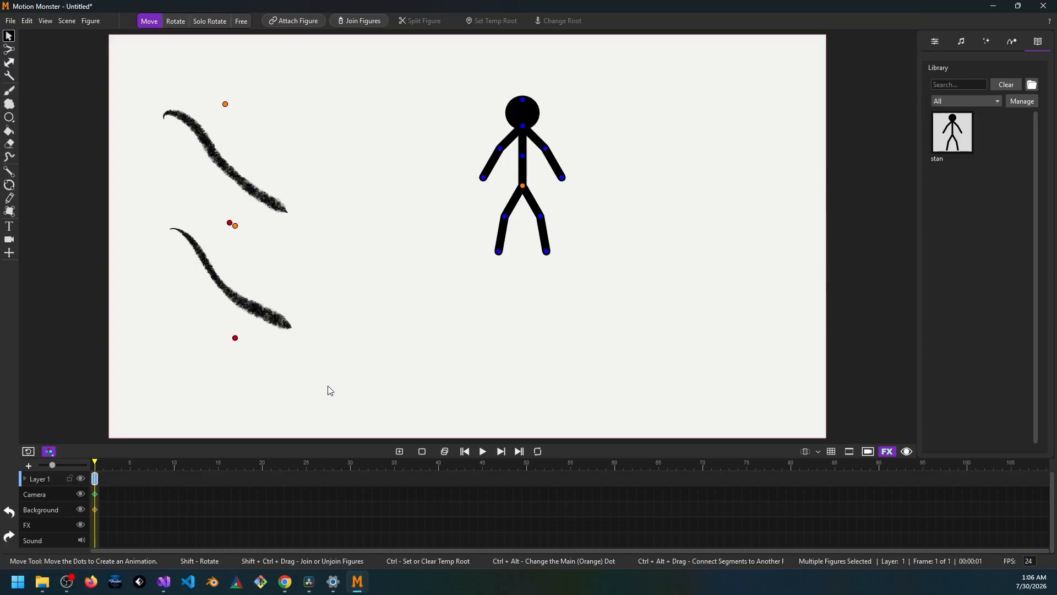
left_click(935, 46)
left_click(982, 196)
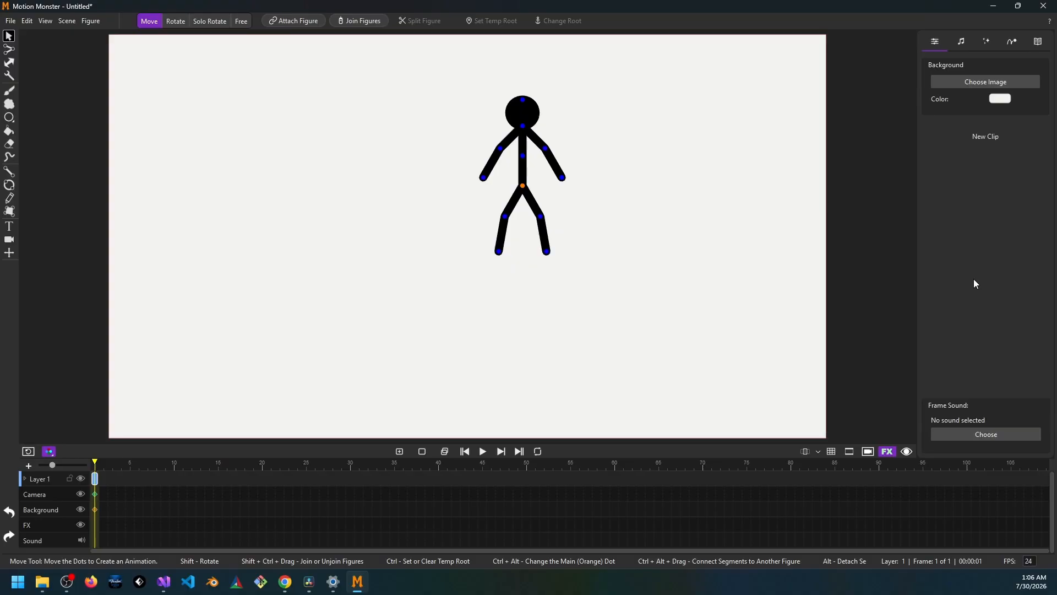
Move the whole stick figure by its orange root dot to the lower middle of the canvas.
left_click(524, 187)
left_click_drag(524, 187, 468, 312)
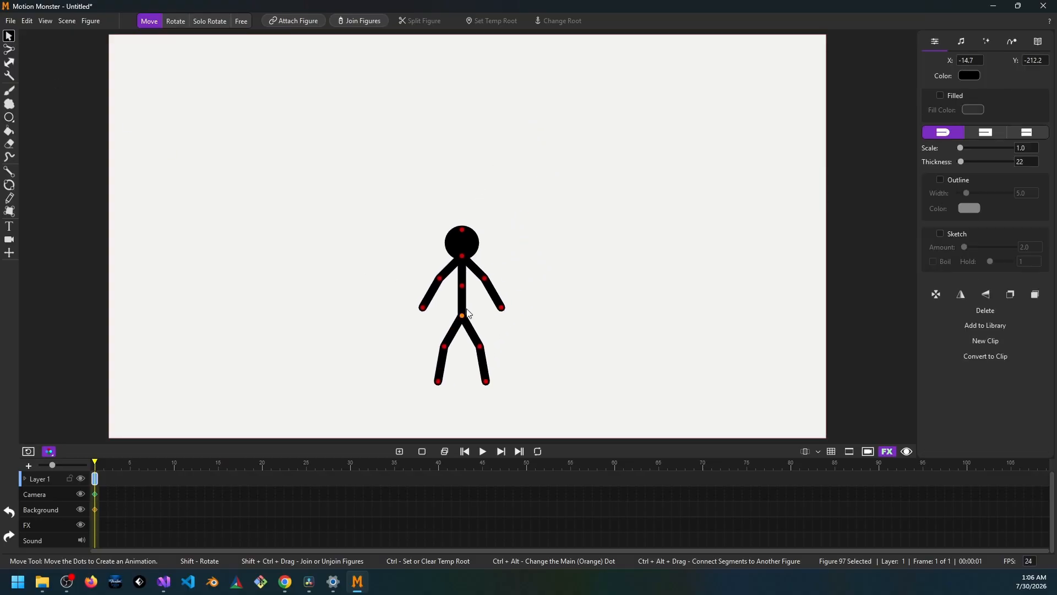
left_click(336, 284)
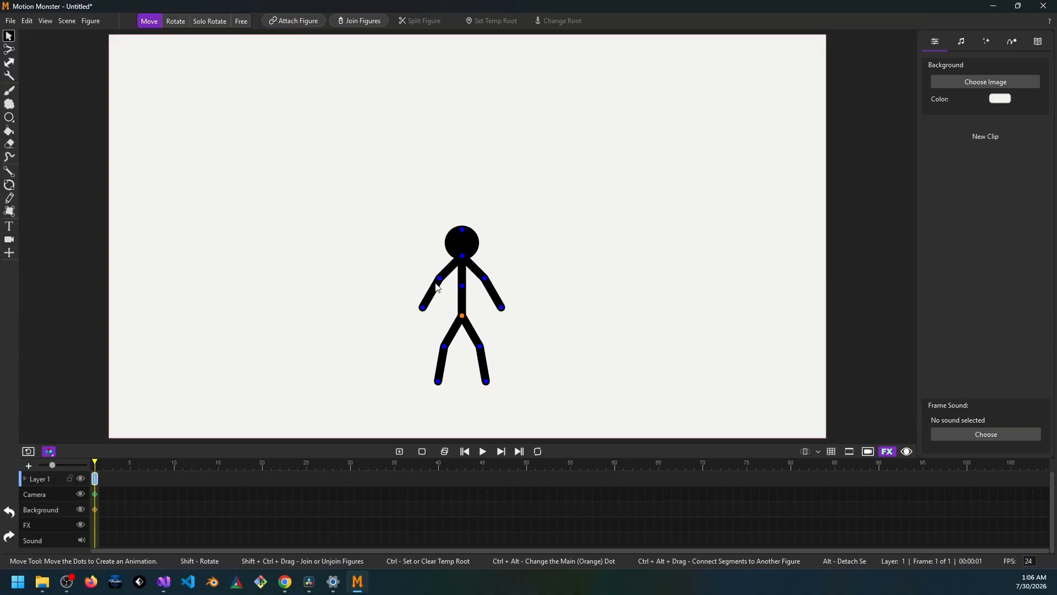
left_click(465, 318)
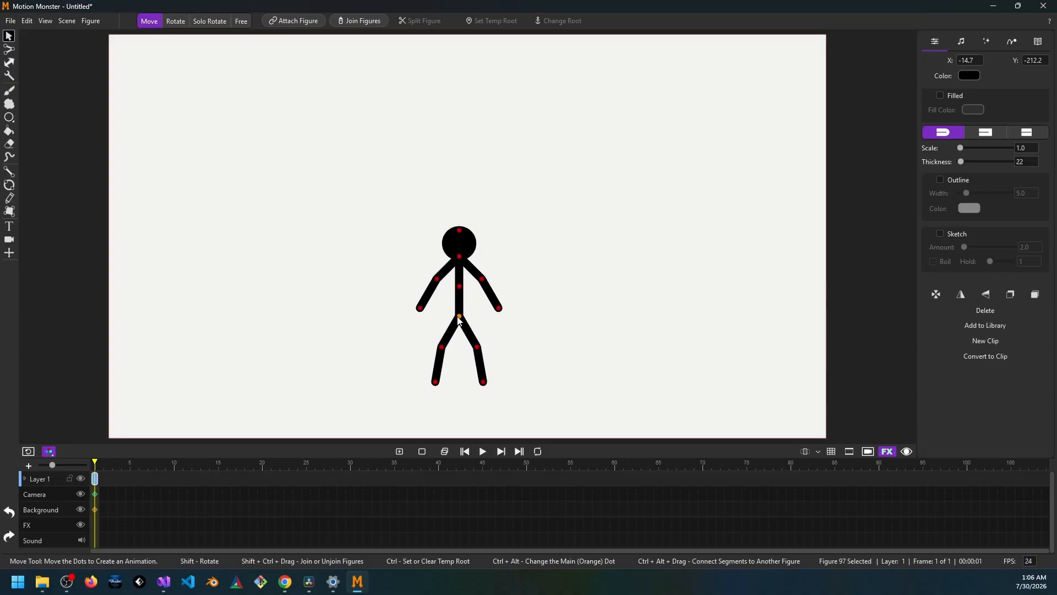
left_click_drag(464, 318, 449, 330)
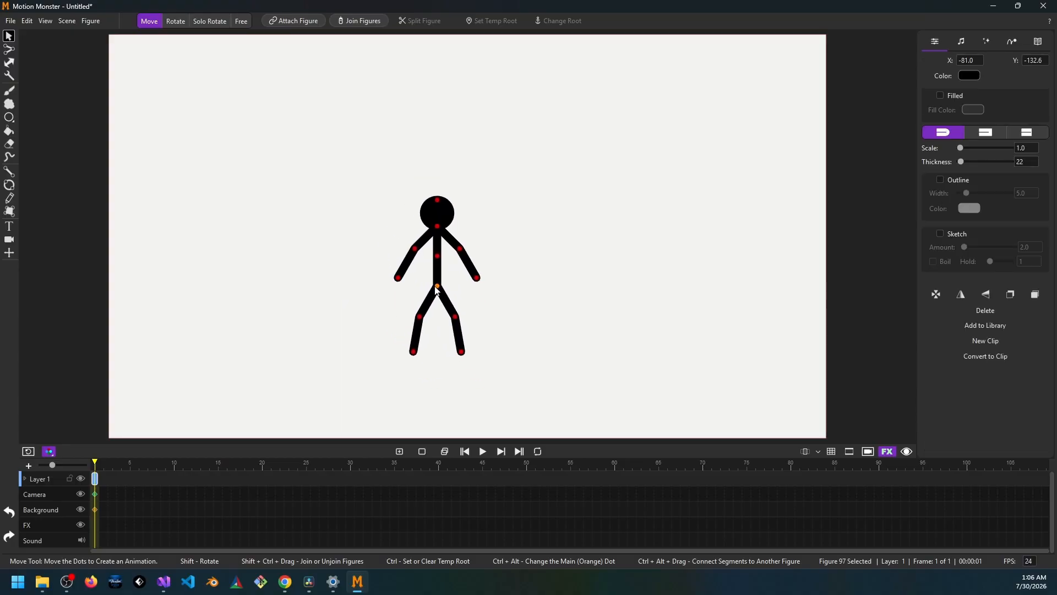
Shift the stick figure slightly to the left and pose its left-side forearm horizontally, slightly adjusting the head and other arm.
left_click_drag(437, 287, 380, 259)
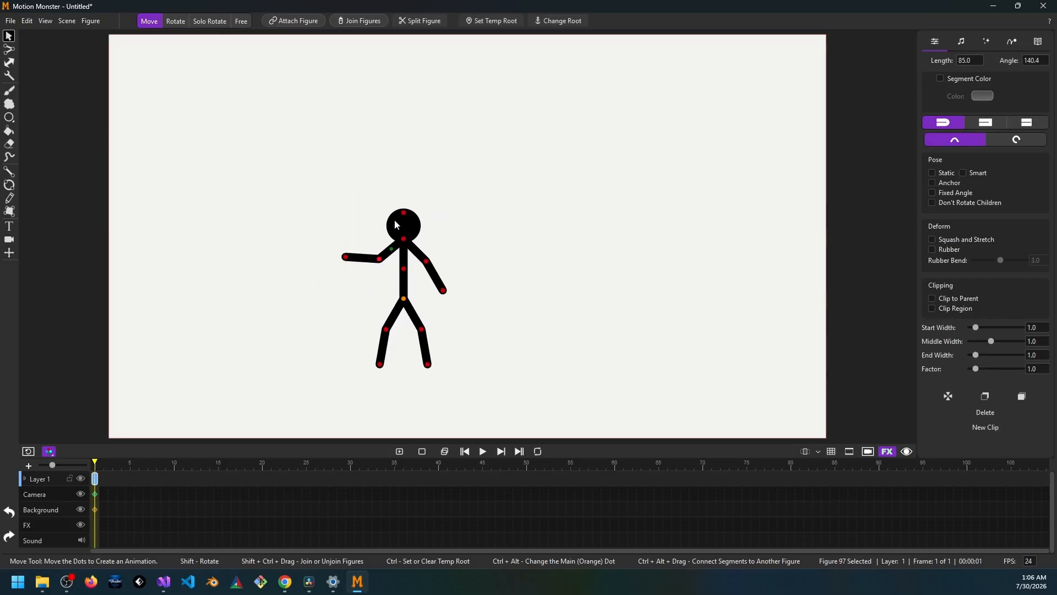
left_click(408, 231)
left_click(425, 259)
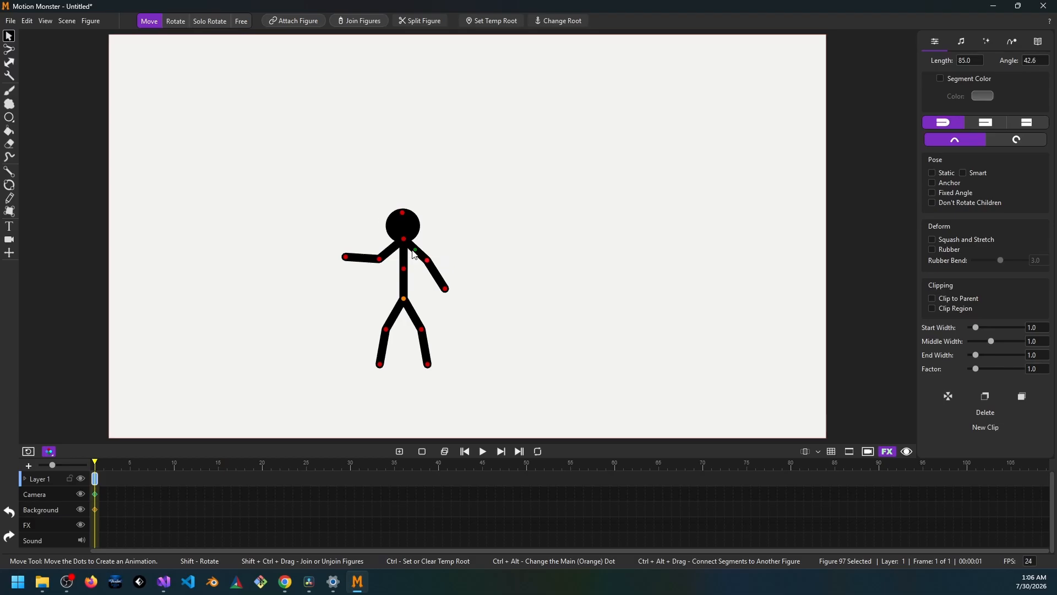
left_click(382, 262)
mouse_move(362, 258)
left_mouse_down()
mouse_move(354, 174)
mouse_move(364, 349)
mouse_move(364, 187)
mouse_move(362, 278)
mouse_move(361, 258)
left_mouse_up()
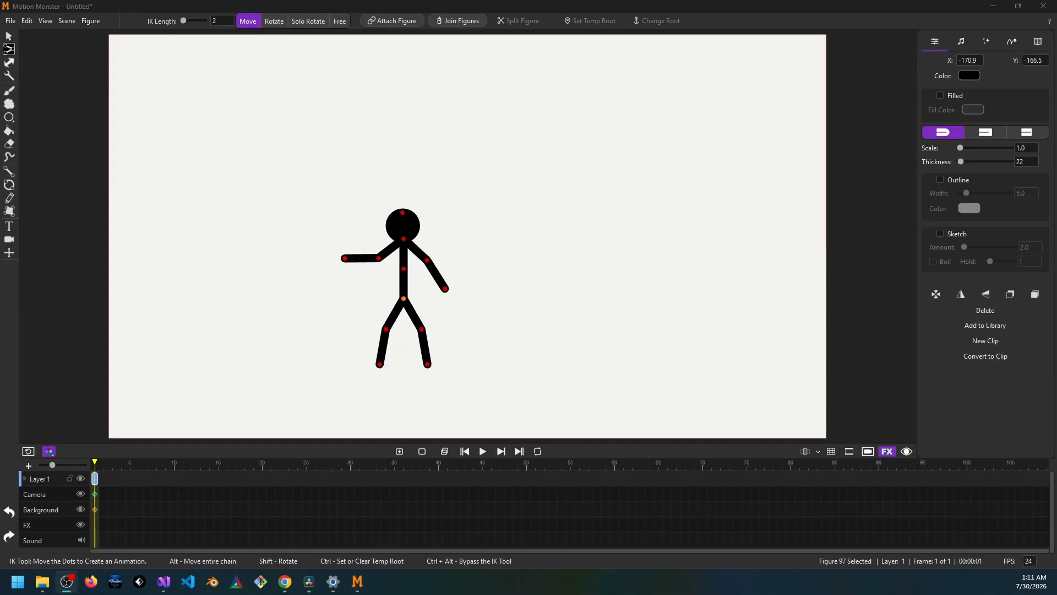
Repose both of the stick figure's arms by their hand dots using the IK tool with an IK length of 2.
left_click(12, 51)
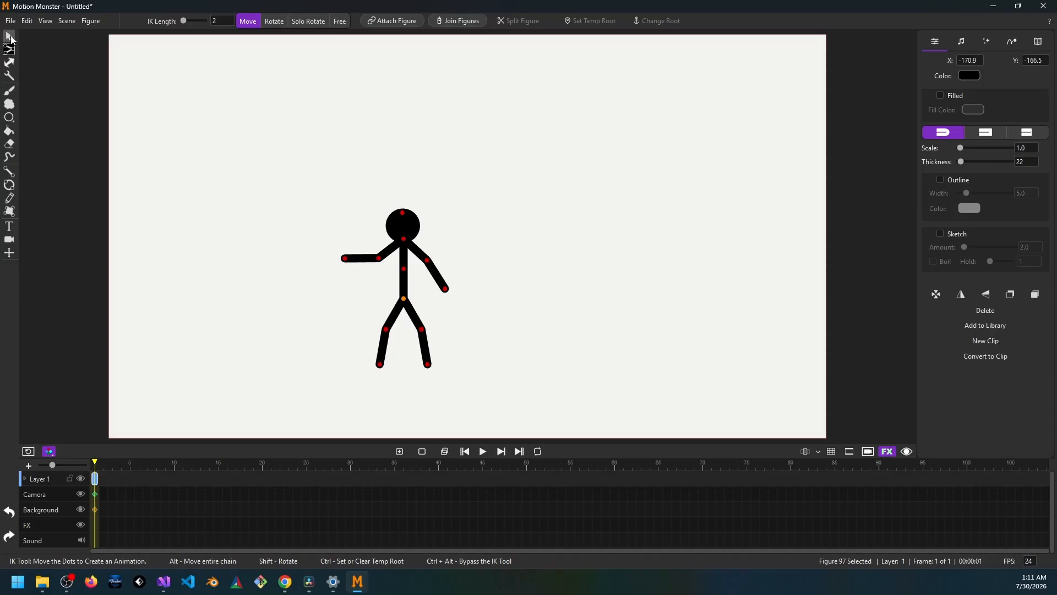
left_click(9, 38)
left_click(10, 50)
mouse_move(344, 259)
left_mouse_down()
mouse_move(370, 267)
mouse_move(348, 281)
mouse_move(353, 260)
left_mouse_up()
mouse_move(445, 288)
left_mouse_down()
mouse_move(442, 267)
mouse_move(444, 288)
left_mouse_up()
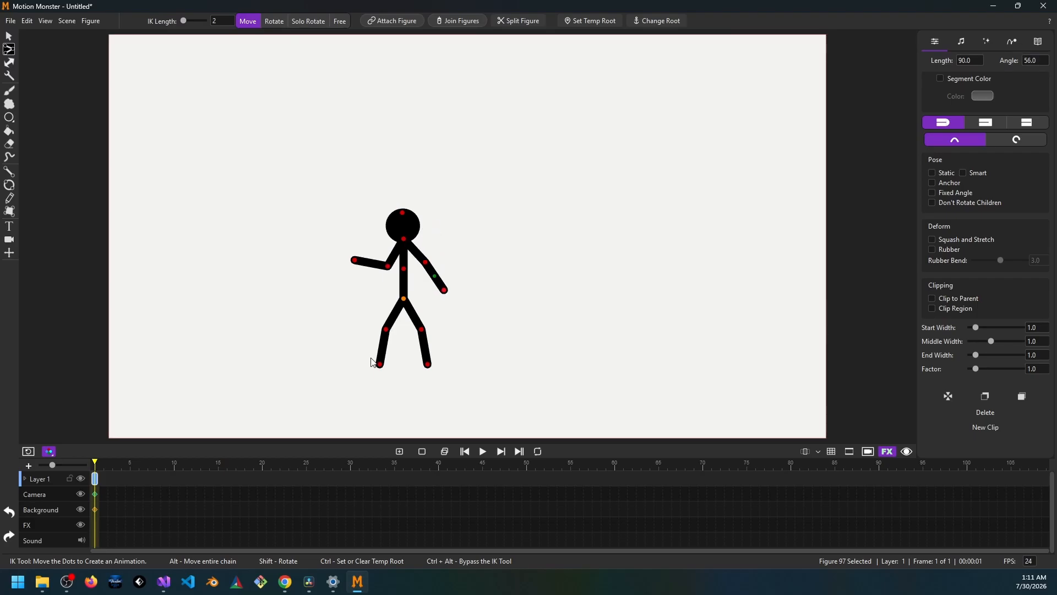
Anchor both of the stick figure's feet and lower its hips so that the knees bend outward.
mouse_move(378, 367)
left_mouse_down()
mouse_move(372, 315)
mouse_move(381, 362)
mouse_move(430, 369)
mouse_move(433, 323)
mouse_move(424, 361)
mouse_move(373, 370)
mouse_move(379, 364)
left_mouse_up()
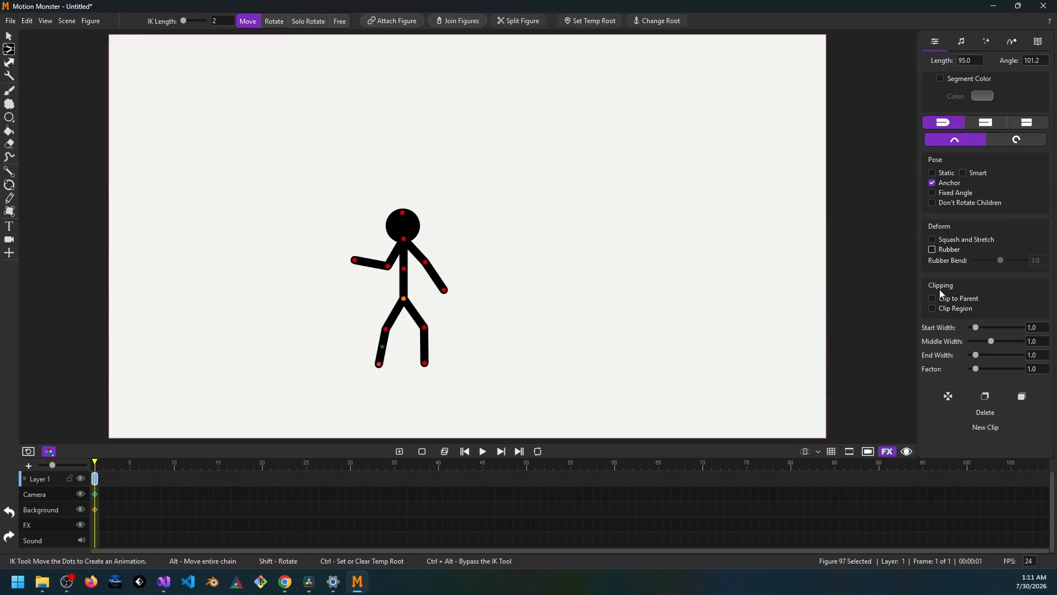
left_click_drag(424, 368, 423, 364)
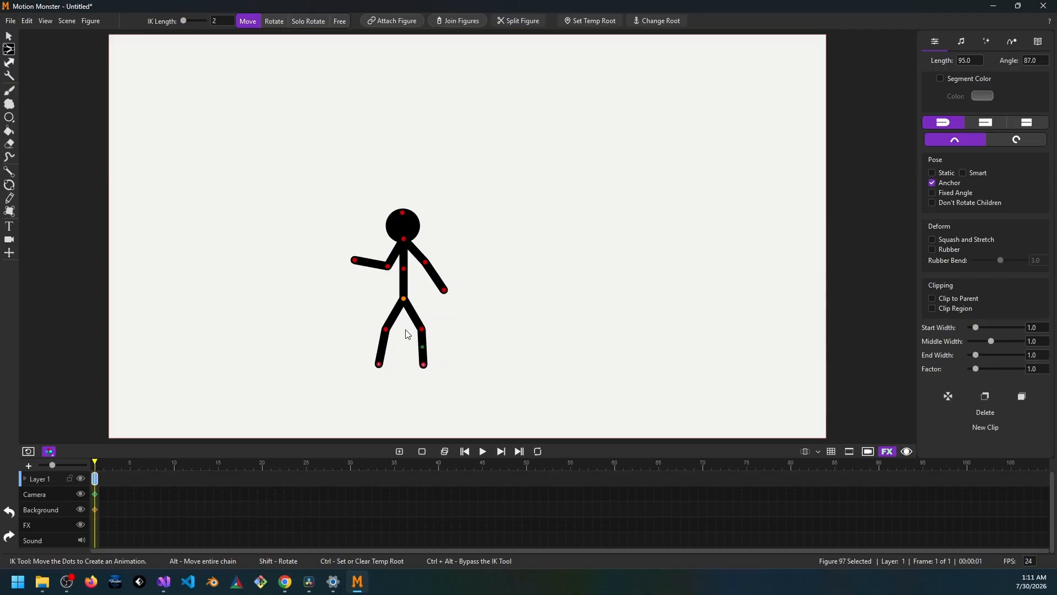
mouse_move(404, 302)
left_mouse_down()
mouse_move(401, 331)
mouse_move(399, 308)
left_mouse_up()
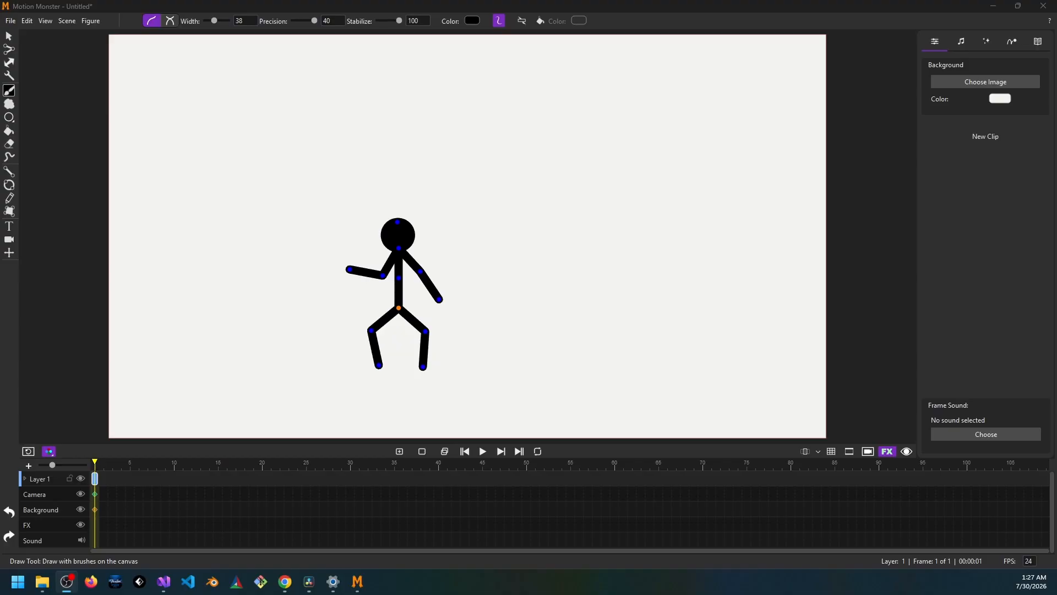
Create a new clip and draw a closed round head outline with the Draw tool beside the stick figure.
left_click(986, 136)
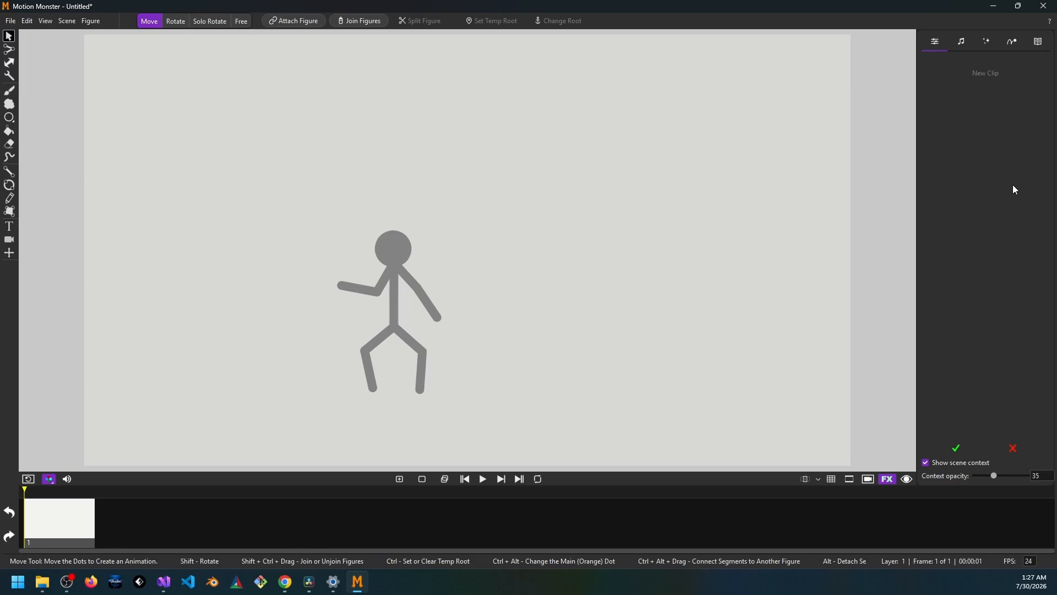
left_click(9, 90)
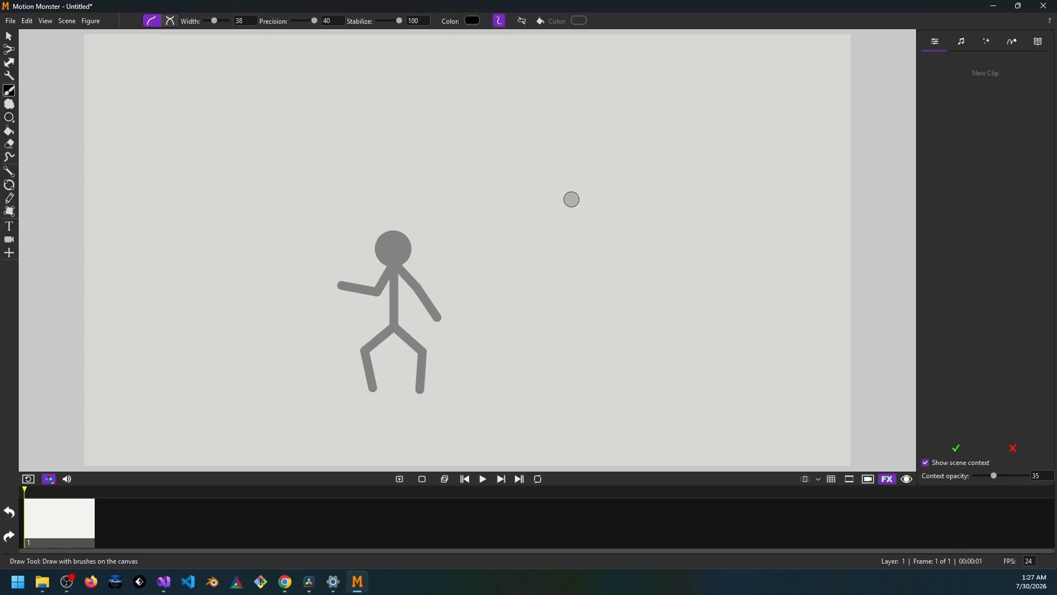
mouse_move(541, 162)
left_mouse_down()
mouse_move(537, 322)
mouse_move(548, 163)
left_mouse_up()
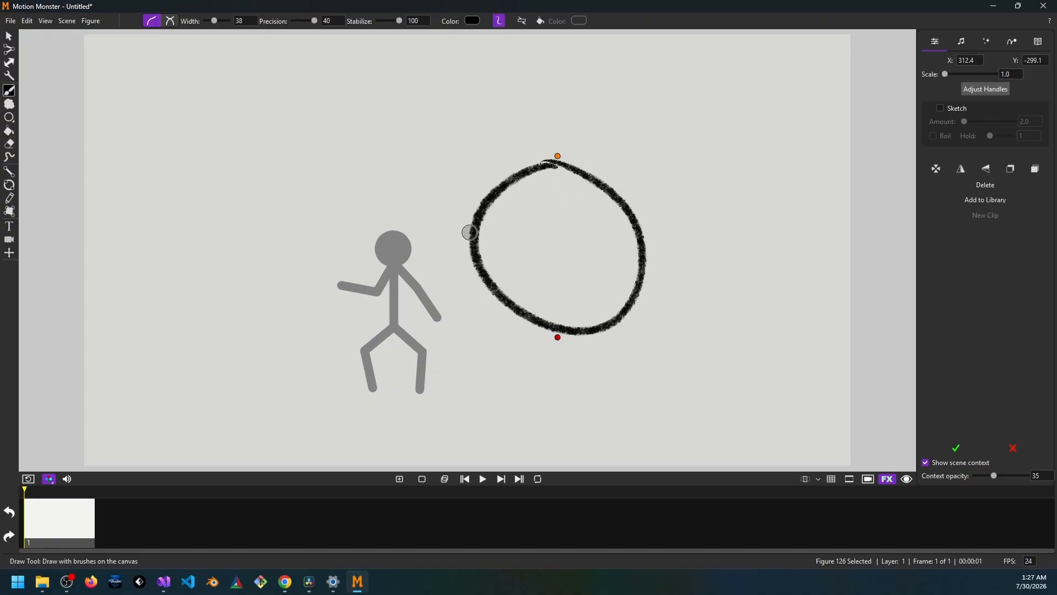
Look through the Tile, Nature, Ink and Texture brush categories, keeping the Charcoal brush.
left_click(473, 21)
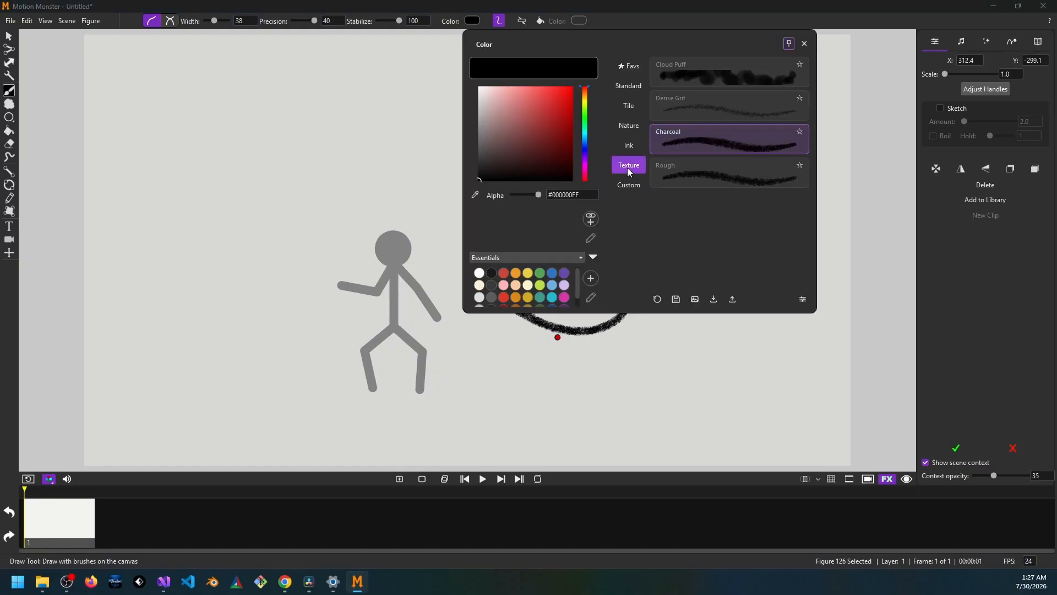
left_click(628, 106)
left_click(630, 126)
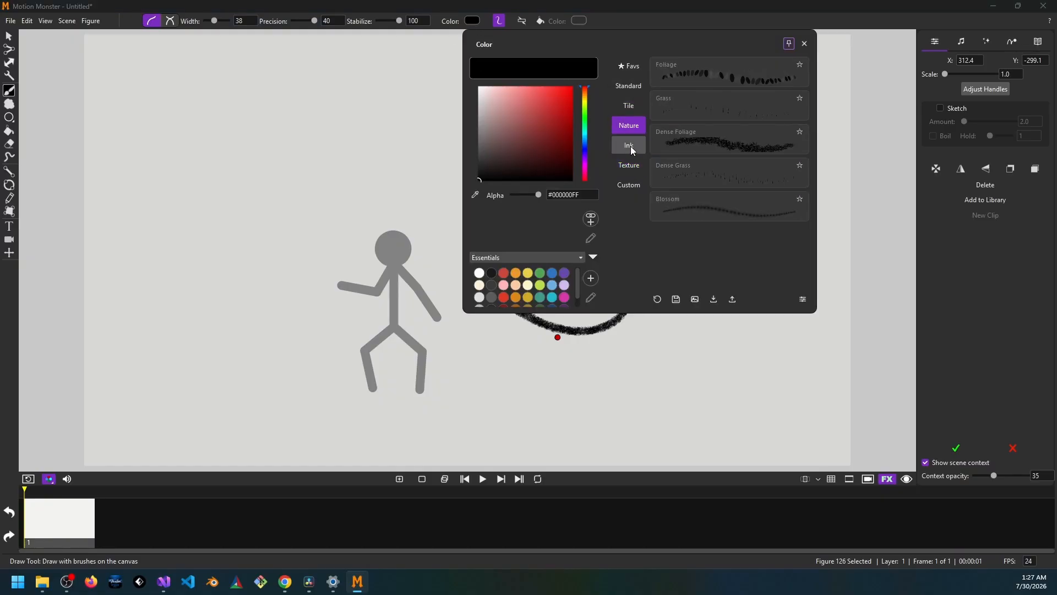
left_click(630, 146)
left_click(627, 166)
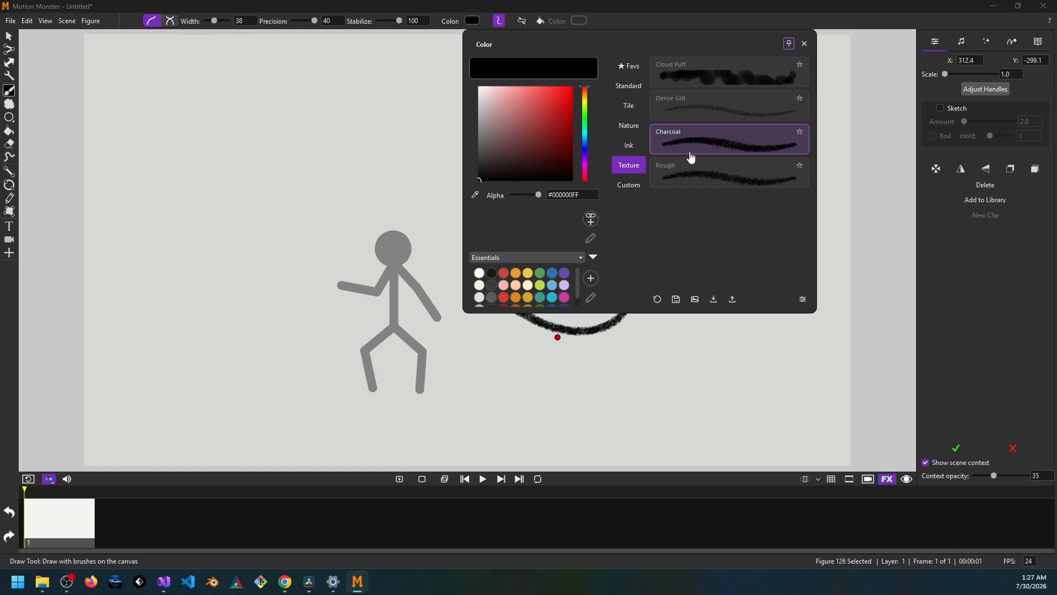
left_click(805, 42)
Draw two vertical eyes and a smiling mouth inside the head outline, toggle the dots' visibility off and on, and accept the clip.
left_click_drag(525, 219, 526, 250)
left_click_drag(580, 219, 581, 248)
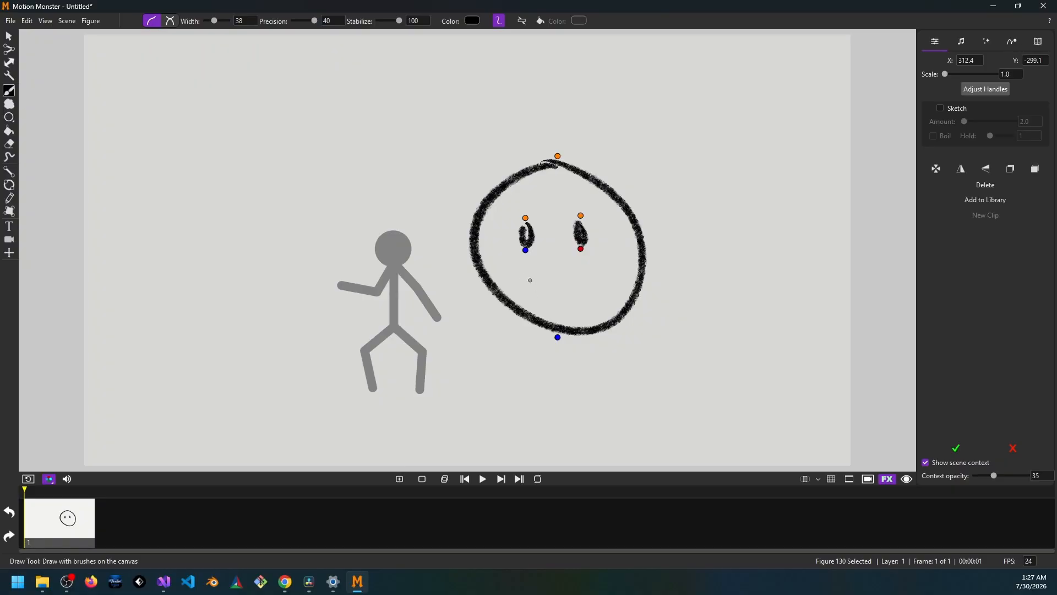
left_click_drag(531, 281, 596, 283)
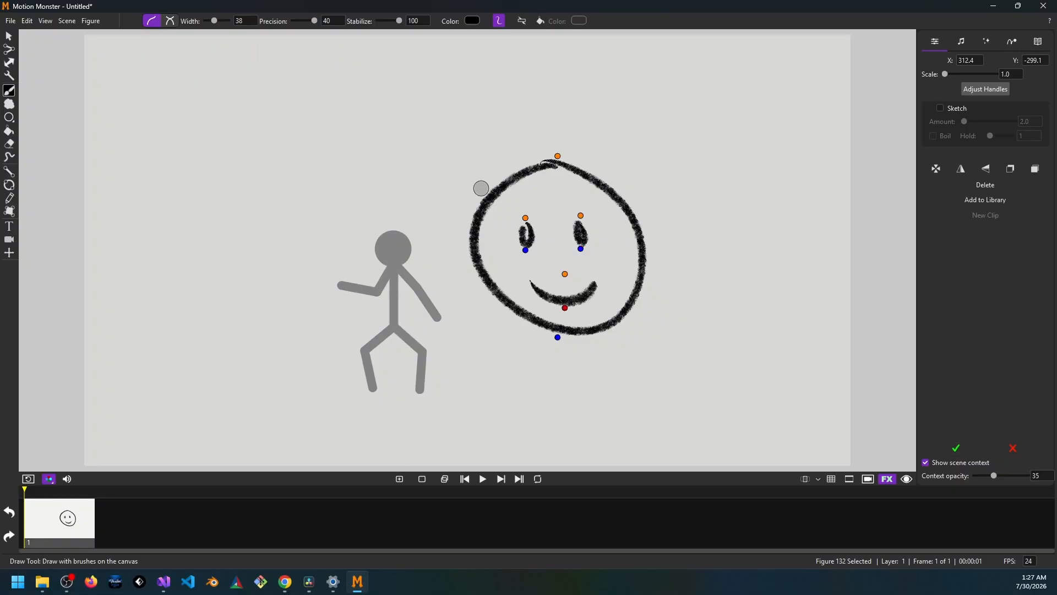
left_click(49, 479)
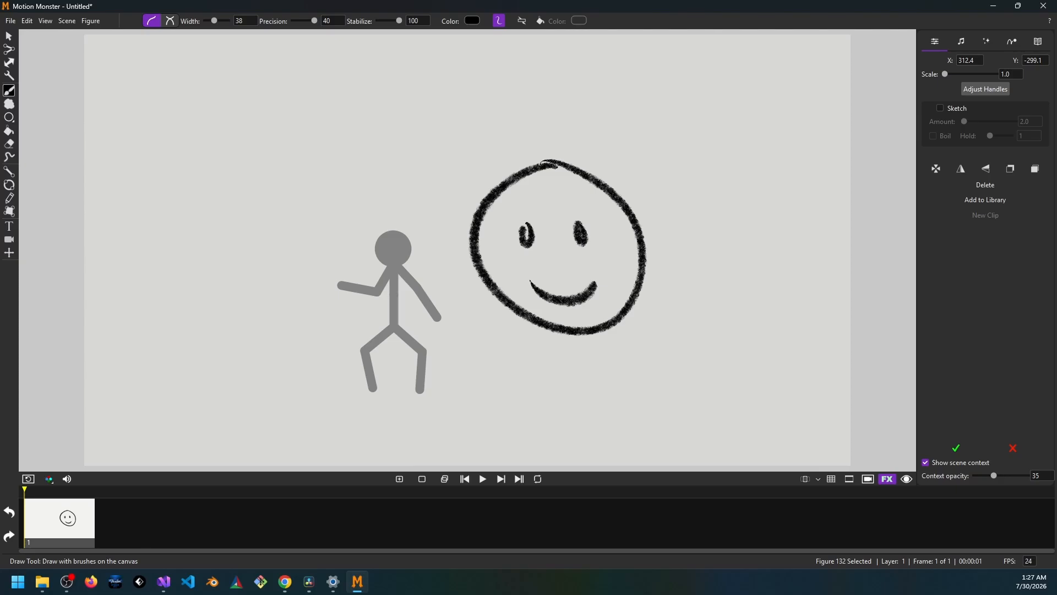
left_click(49, 478)
left_click(953, 447)
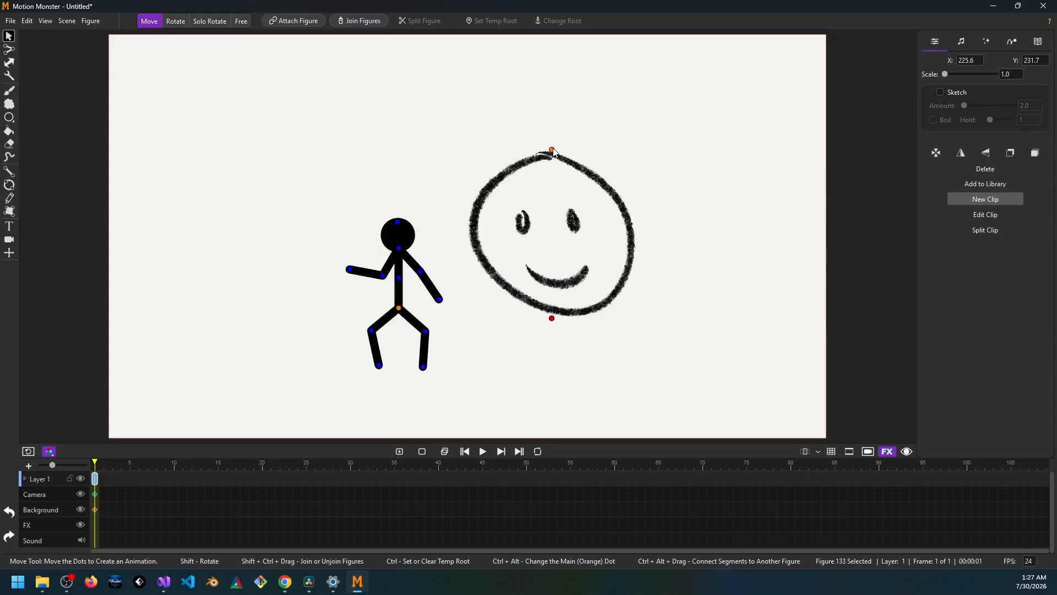
Move the smiley face clip by its orange dot to just above the stick figure's head.
left_click_drag(552, 149, 565, 111)
left_click_drag(564, 279, 587, 328)
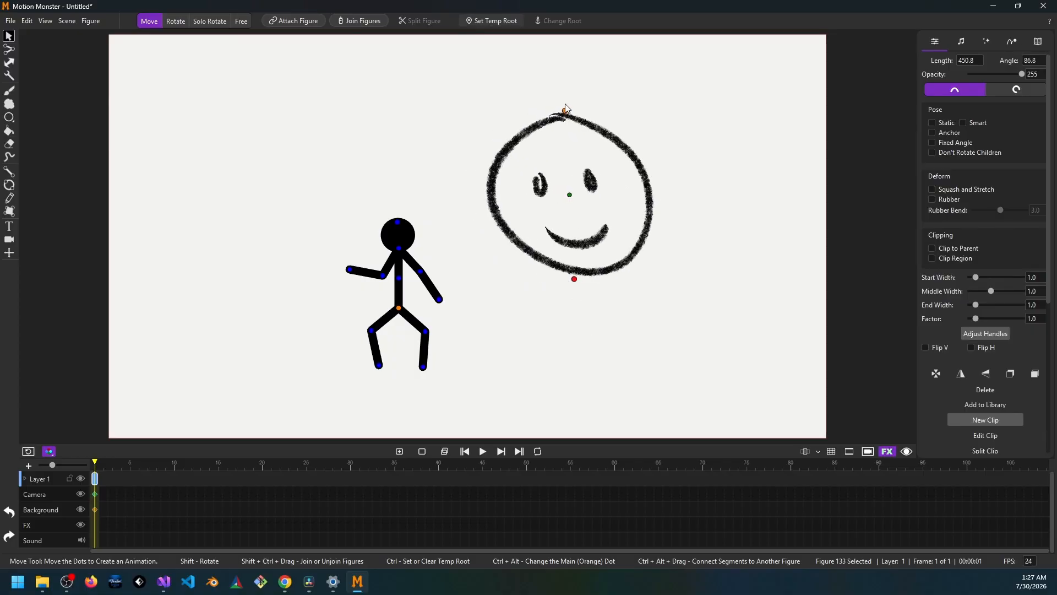
left_click_drag(566, 105, 409, 56)
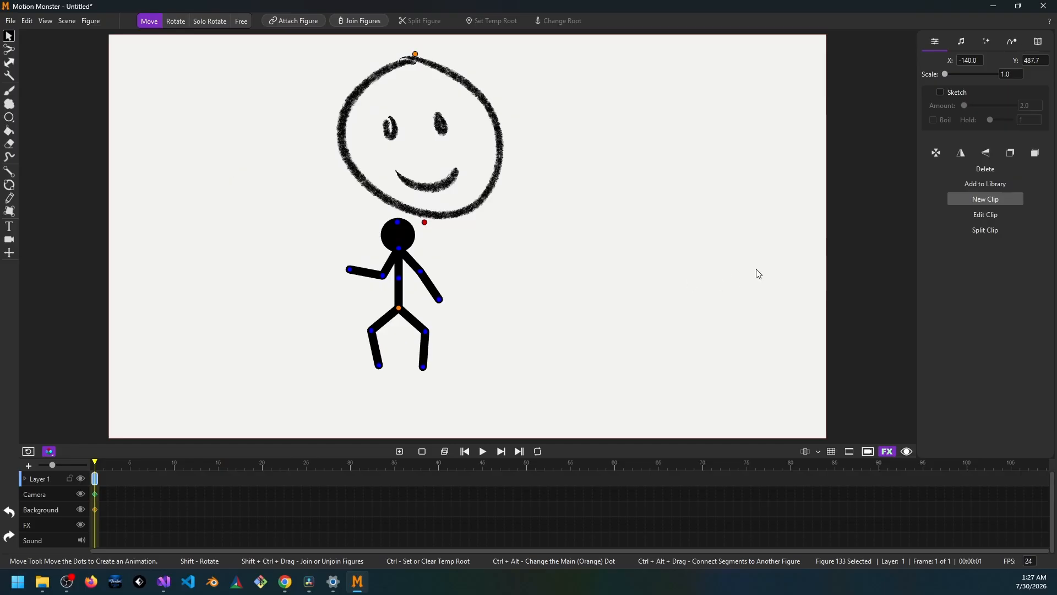
Create another new clip and draw a closed four-sided body outline that tapers downward, beside the stick figure.
left_click(976, 200)
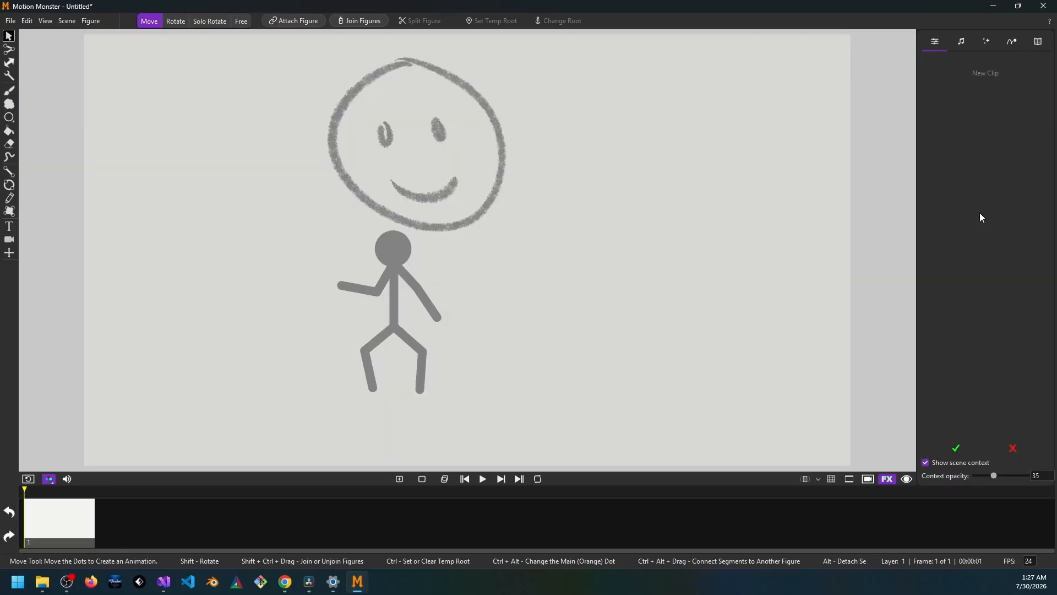
left_click(8, 89)
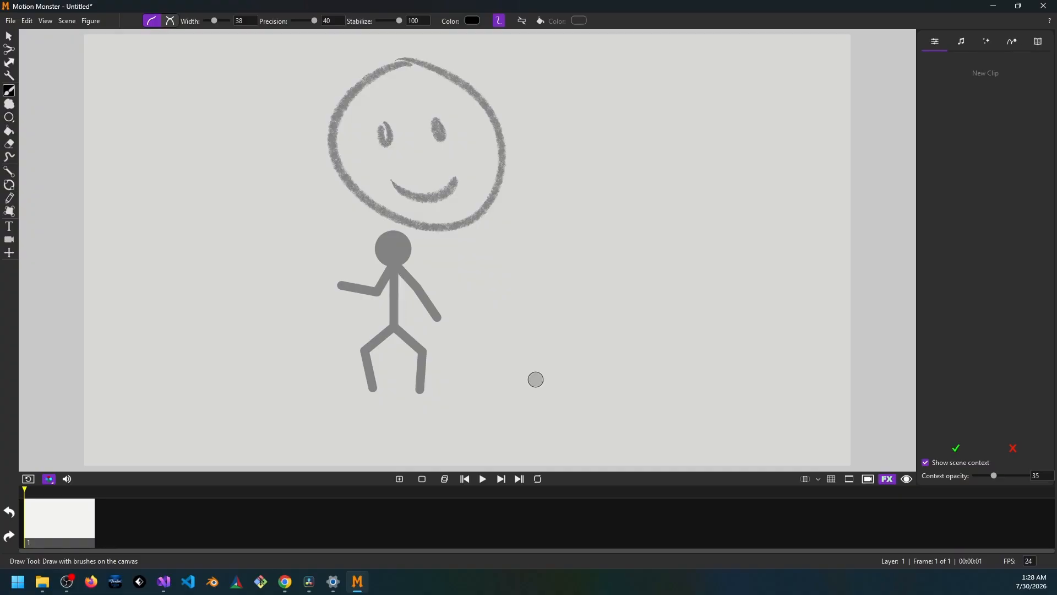
mouse_move(537, 393)
left_mouse_down()
mouse_move(491, 247)
mouse_move(610, 224)
mouse_move(614, 397)
mouse_move(537, 397)
left_mouse_up()
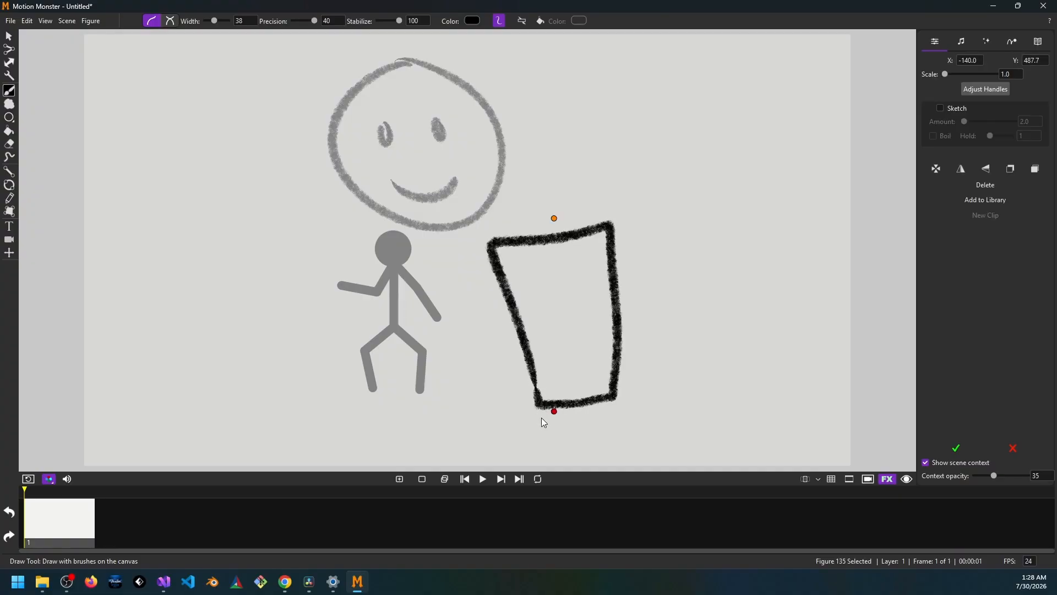
Try filling the body outline with red using the Fill tool, and undo the fill.
left_click(10, 131)
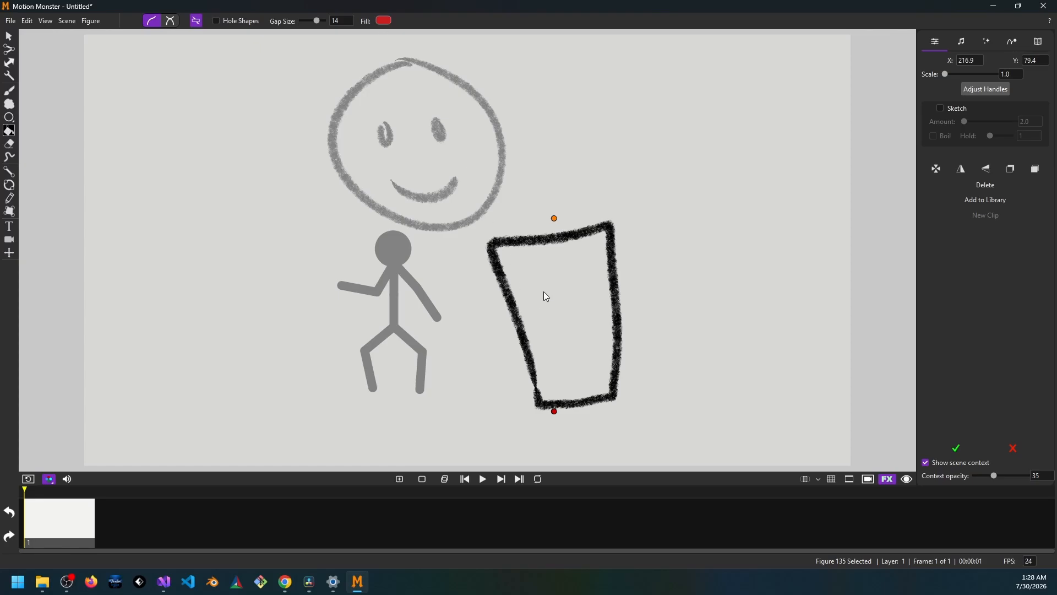
left_click(561, 336)
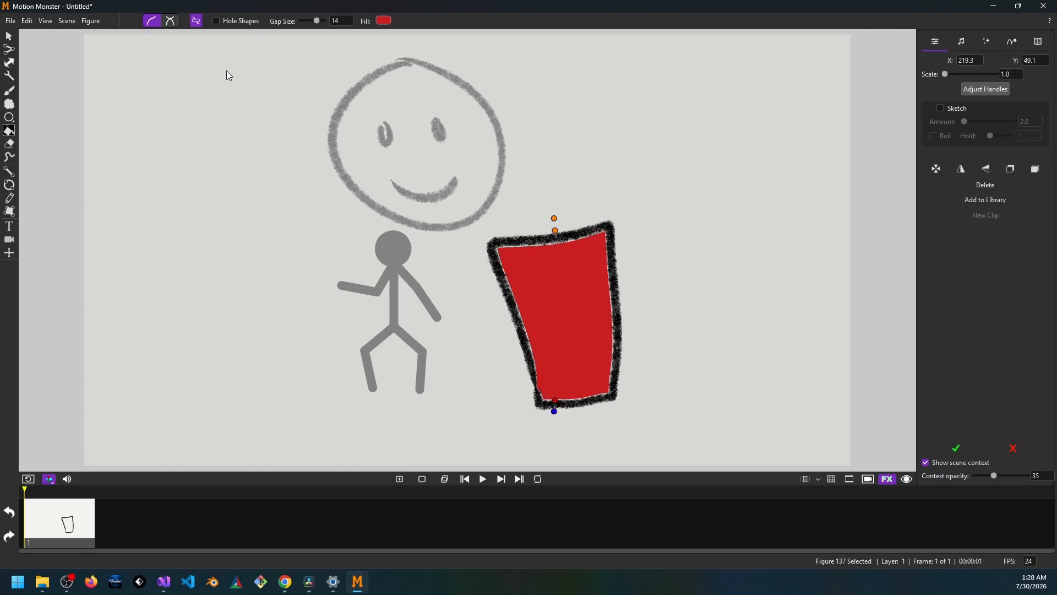
left_click(9, 512)
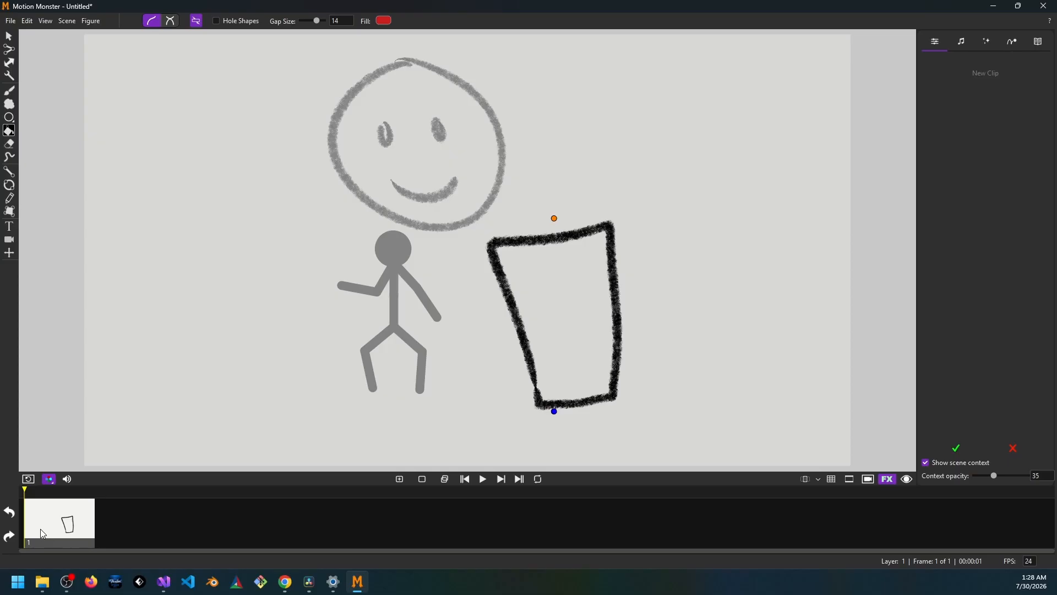
Paint the inside of the body outline green with the Blob Brush at width 100, and accept the clip.
left_click(9, 104)
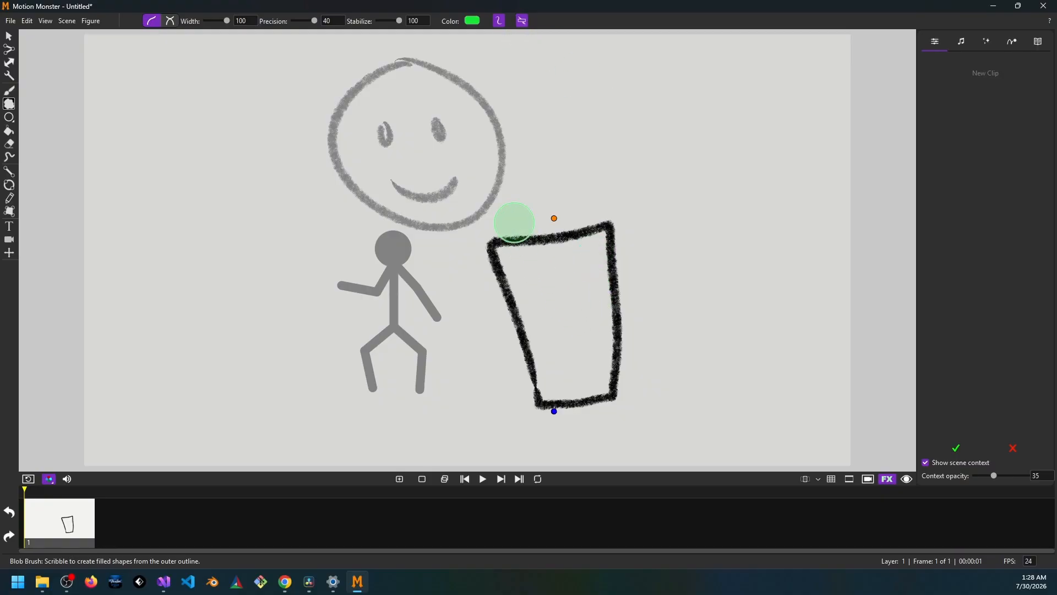
mouse_move(596, 349)
left_mouse_down()
mouse_move(591, 246)
mouse_move(606, 337)
mouse_move(604, 377)
mouse_move(588, 392)
mouse_move(550, 391)
mouse_move(506, 252)
mouse_move(557, 250)
mouse_move(584, 273)
mouse_move(583, 373)
mouse_move(562, 287)
left_mouse_up()
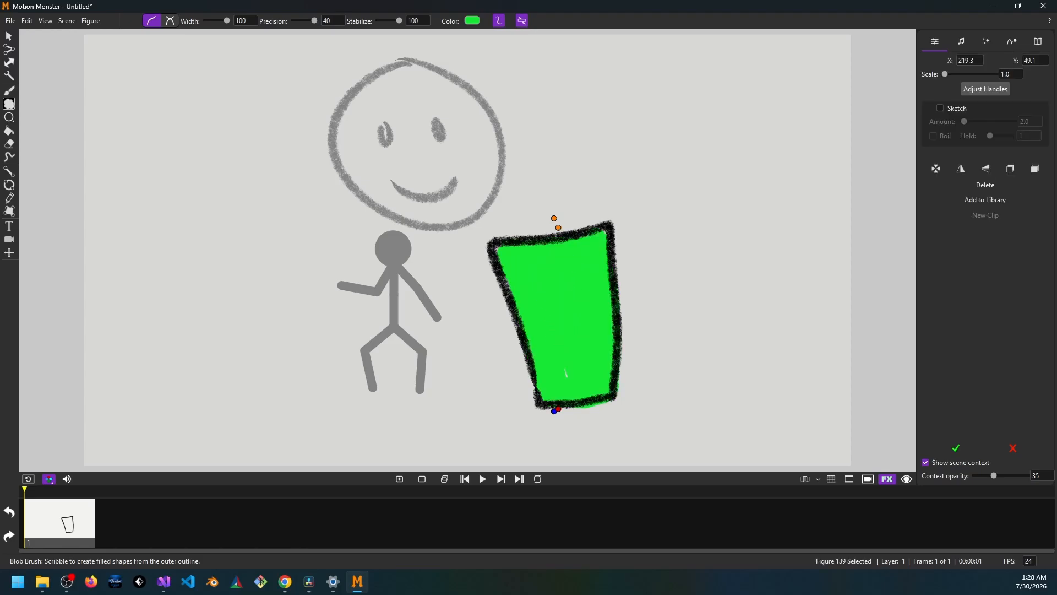
left_click(956, 447)
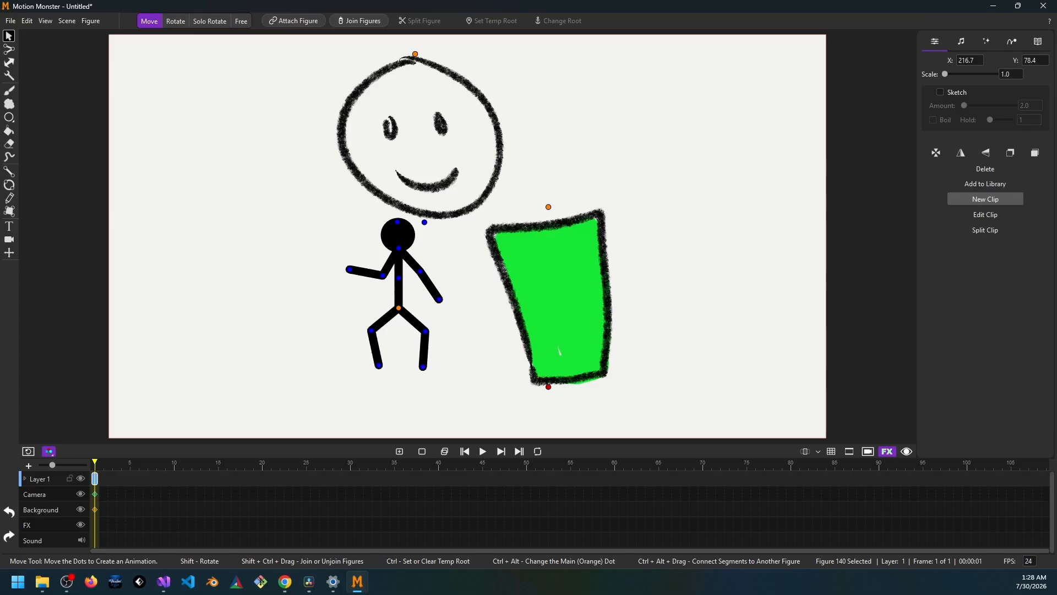
Move the green body clip and the smiley face clip further right by their orange dots, and try each clip's lower dot.
left_click_drag(548, 207, 636, 203)
left_click_drag(416, 54, 465, 50)
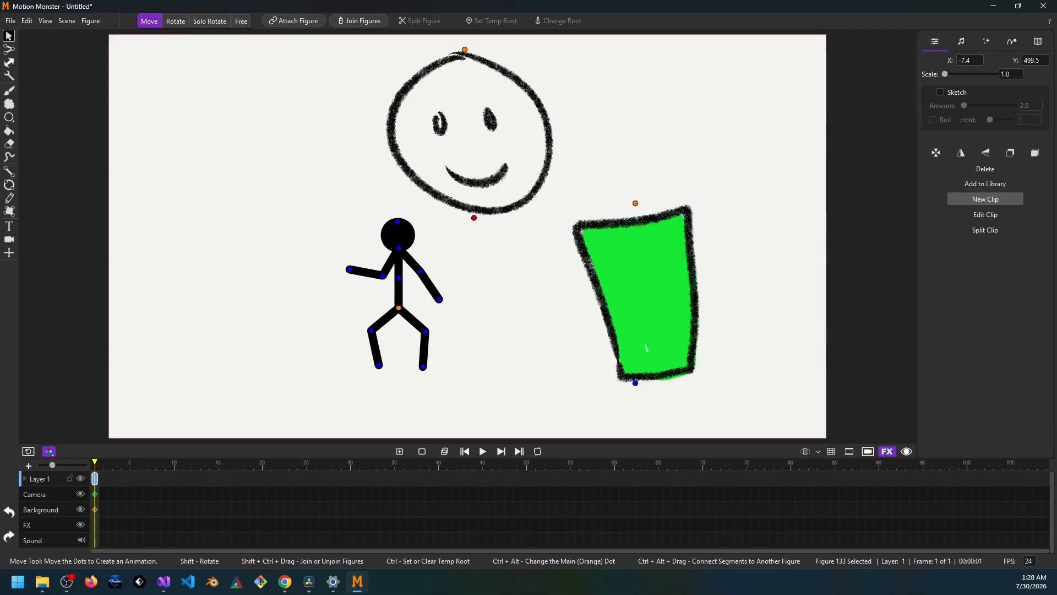
left_click_drag(474, 218, 474, 218)
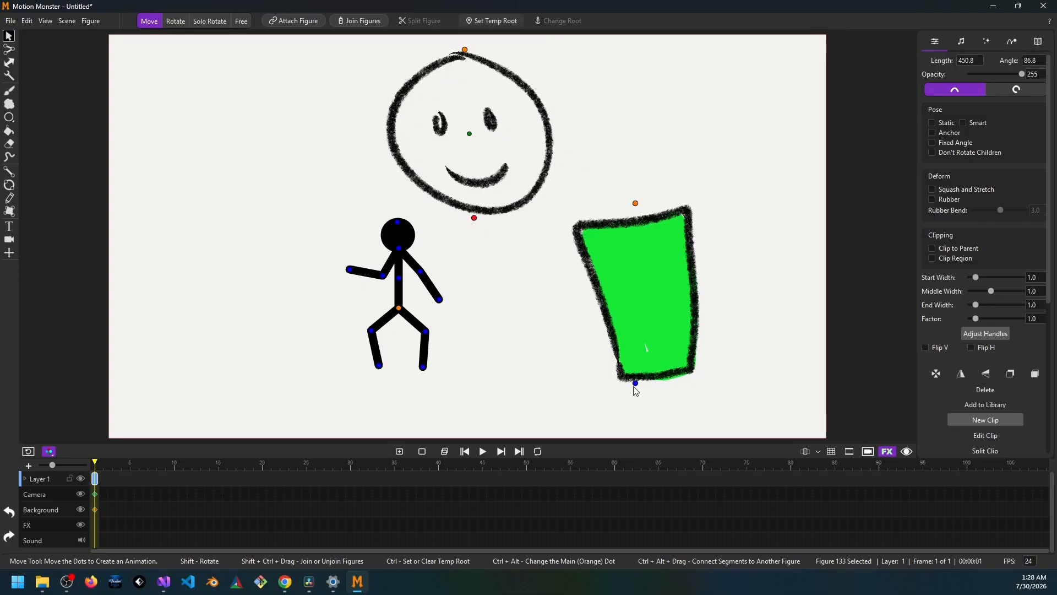
left_click_drag(636, 383, 634, 382)
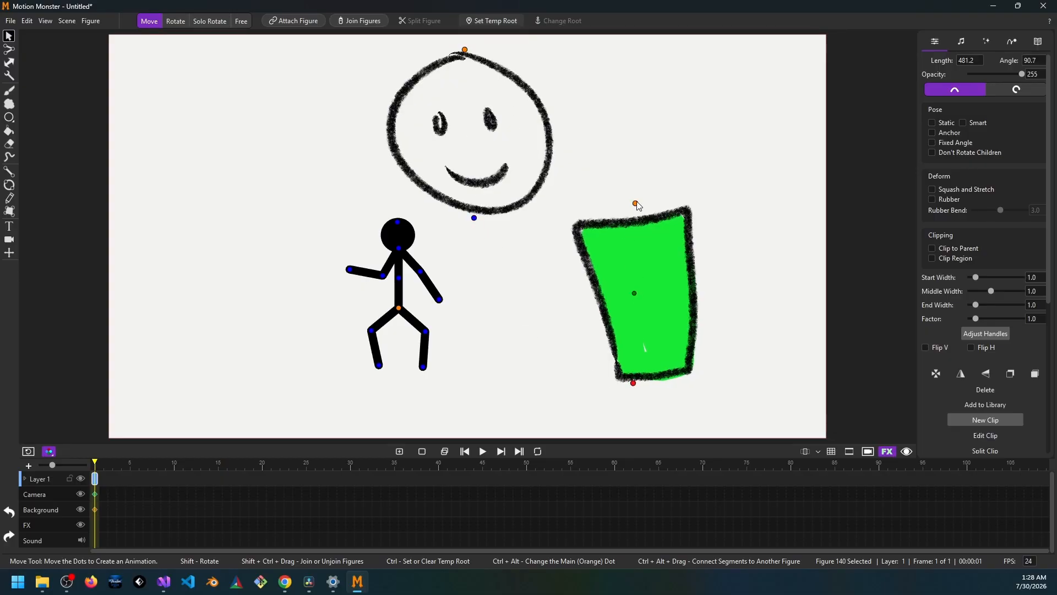
left_click_drag(636, 204, 647, 185)
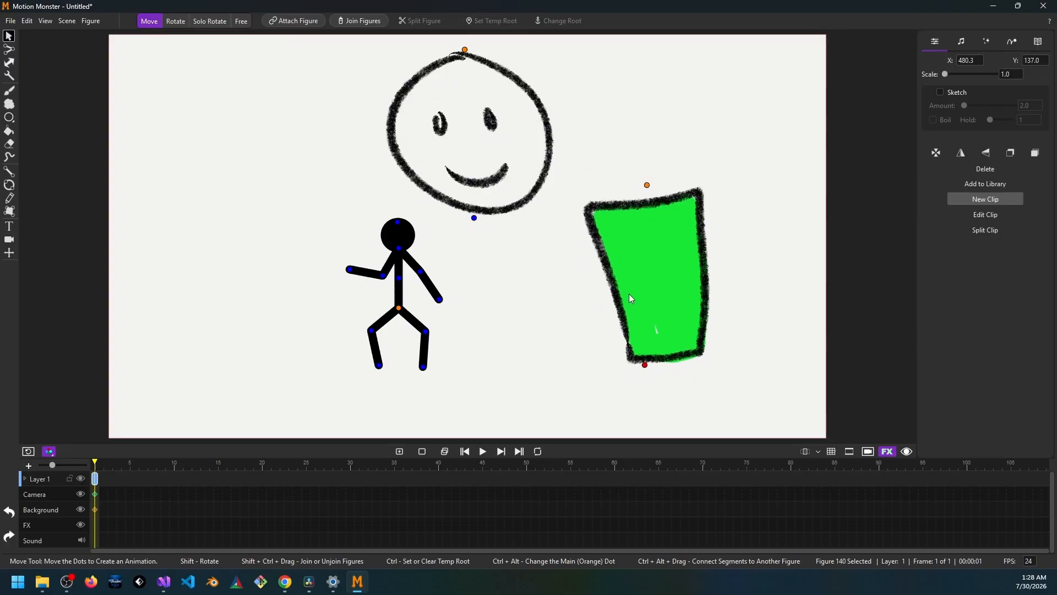
left_click(645, 365)
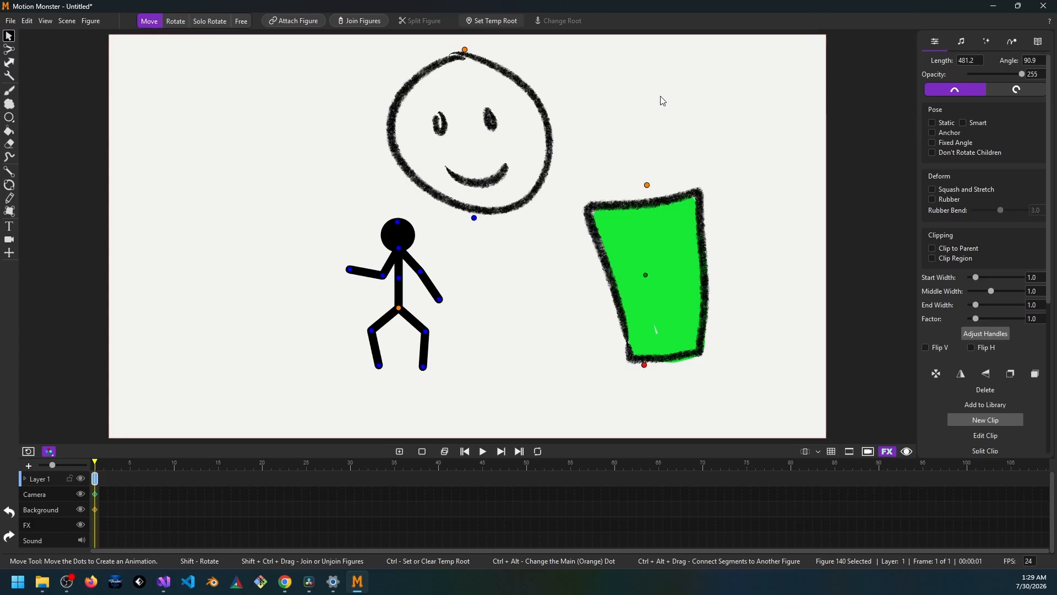
Make the lower dots of the smiley face and green body clips their main dots, and move both clips to the right.
left_click(474, 219)
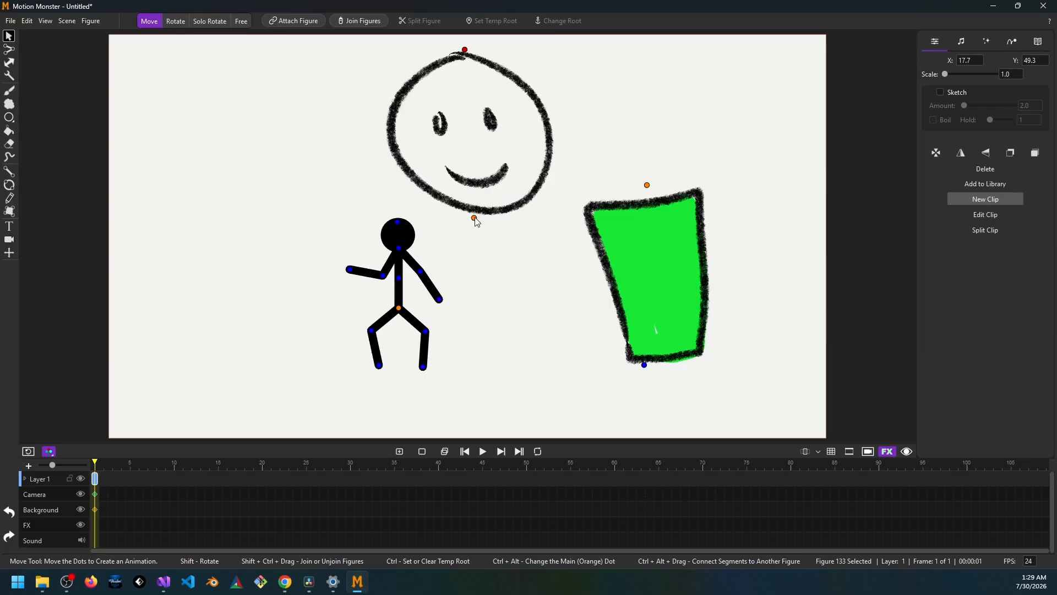
left_click_drag(475, 218, 530, 217)
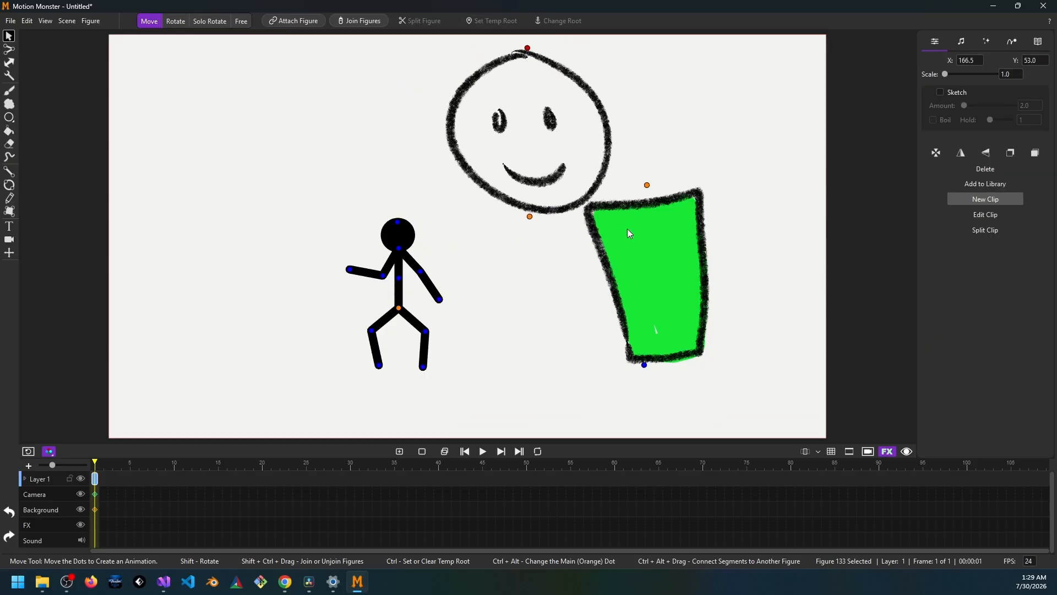
left_click(644, 365)
left_click_drag(644, 365, 671, 383)
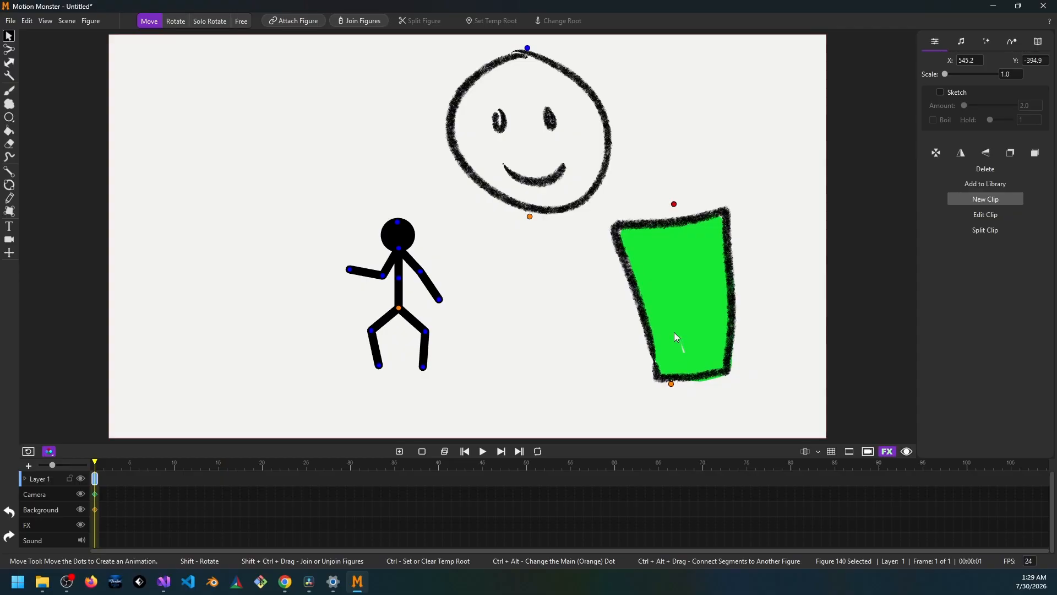
Shrink the smiley face clip to about two thirds of its size and place it just above the green body.
mouse_move(530, 218)
left_mouse_down()
mouse_move(661, 184)
mouse_move(645, 172)
mouse_move(533, 198)
mouse_move(518, 233)
left_mouse_up()
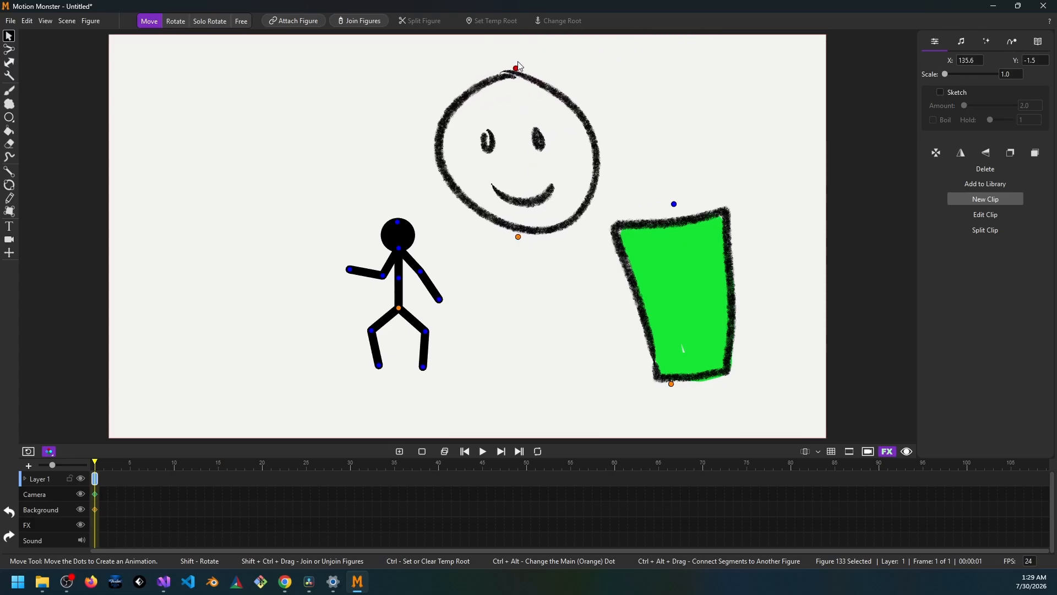
left_click_drag(516, 81, 512, 124)
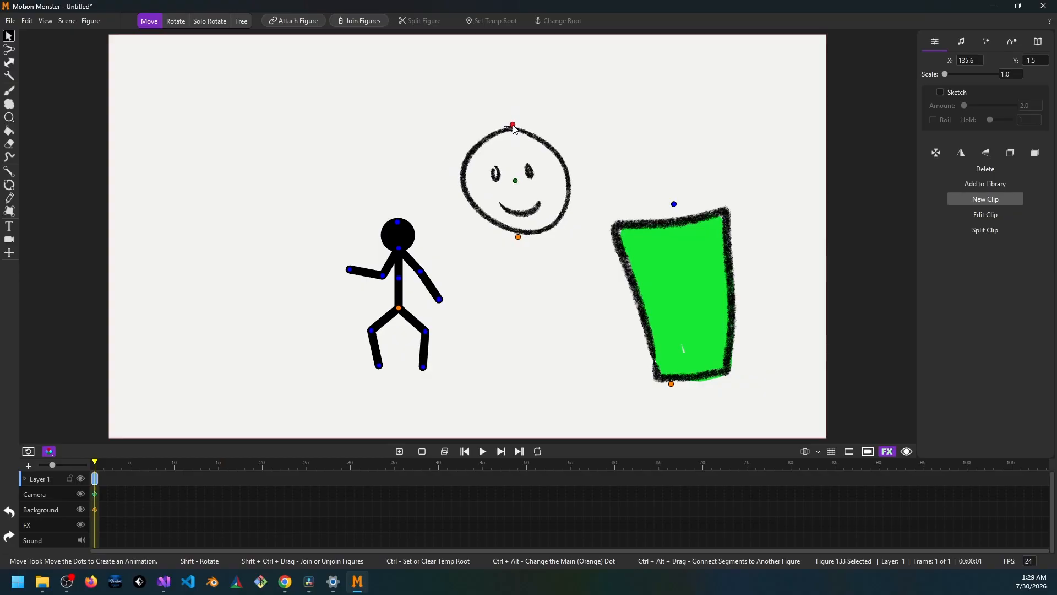
left_click_drag(519, 237, 661, 186)
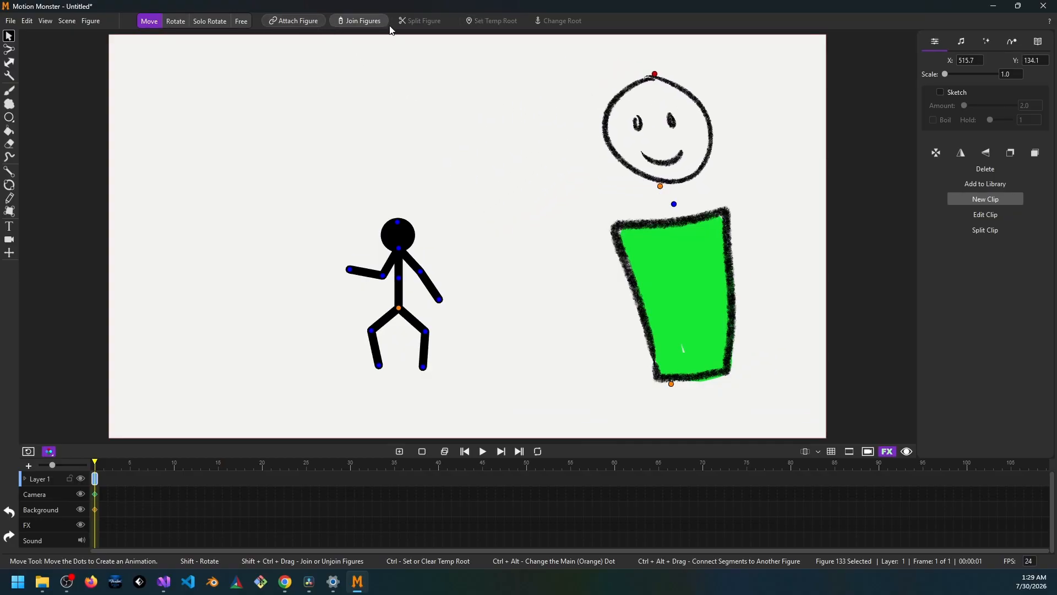
Join the smiley face clip to the top dot of the green body clip as one figure.
left_click(359, 21)
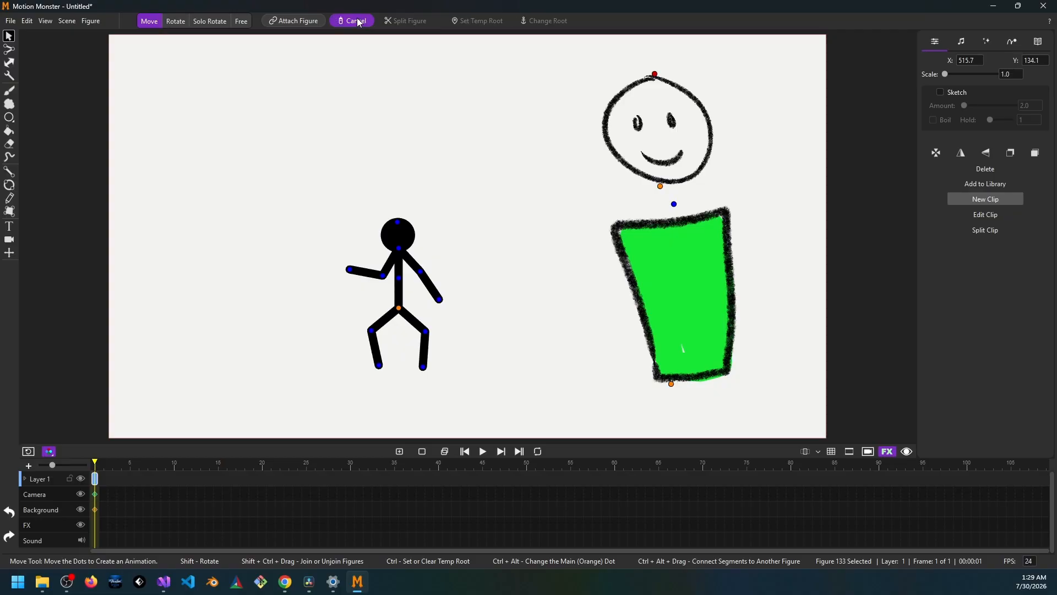
left_click(675, 205)
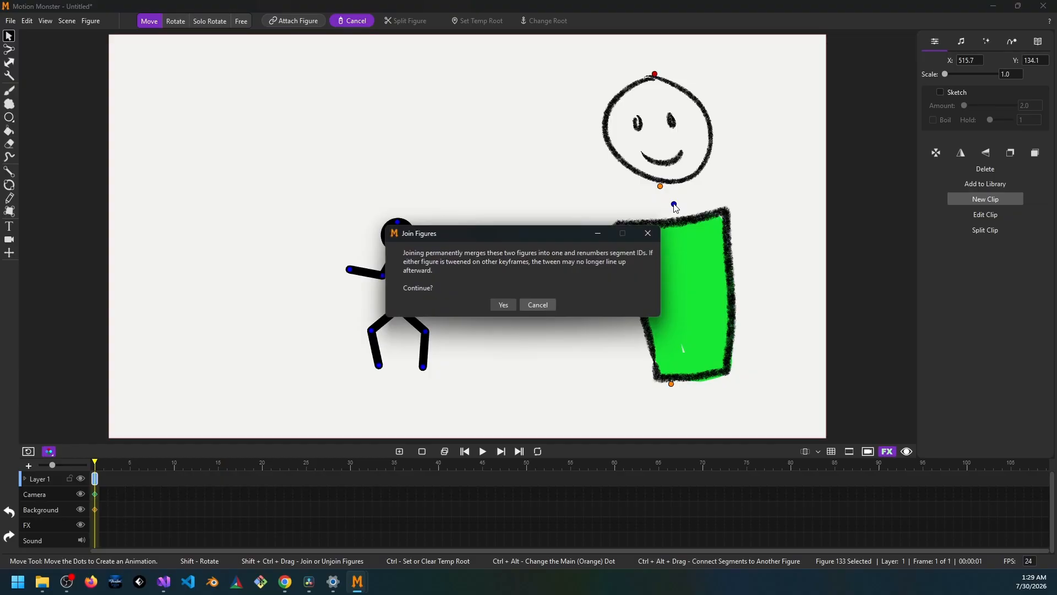
left_click(503, 307)
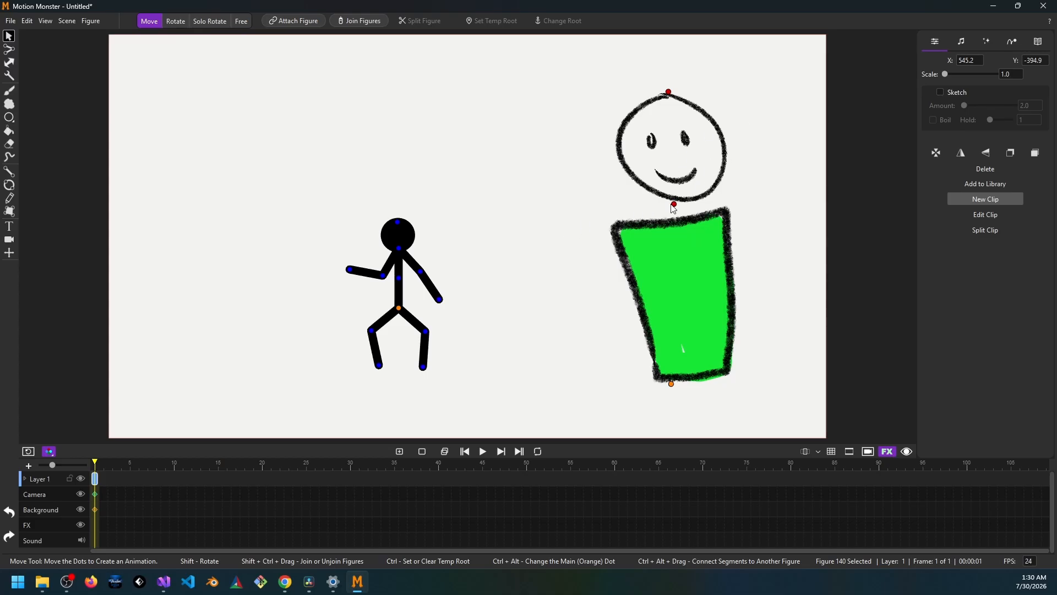
Adjust the green body clip's handles so the orange one sits on its upper outline and the red one on its lower outline, and save.
mouse_move(673, 204)
left_mouse_down()
mouse_move(639, 219)
mouse_move(684, 215)
left_mouse_up()
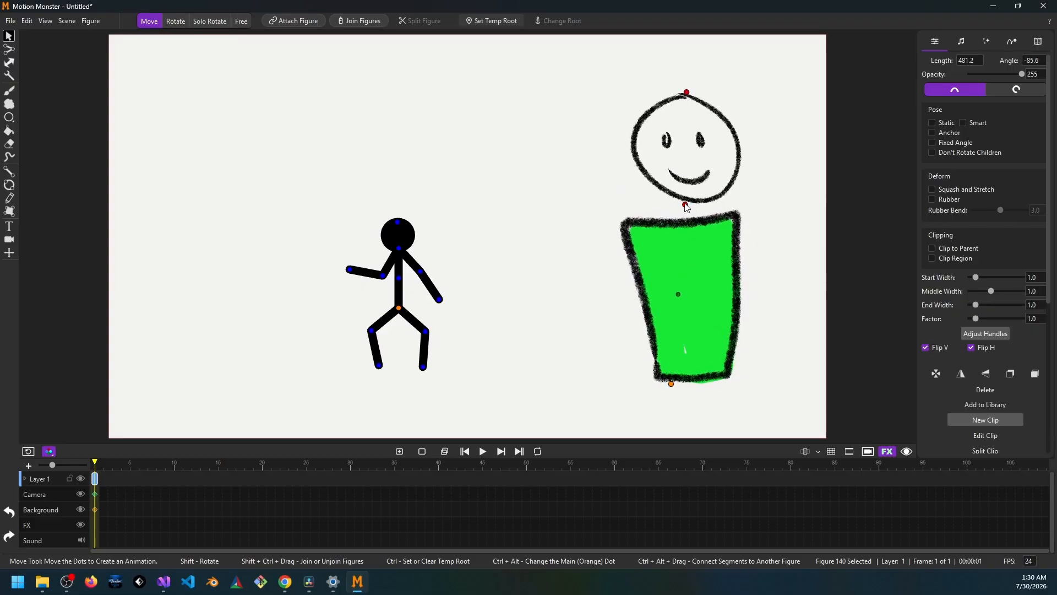
left_click(972, 337)
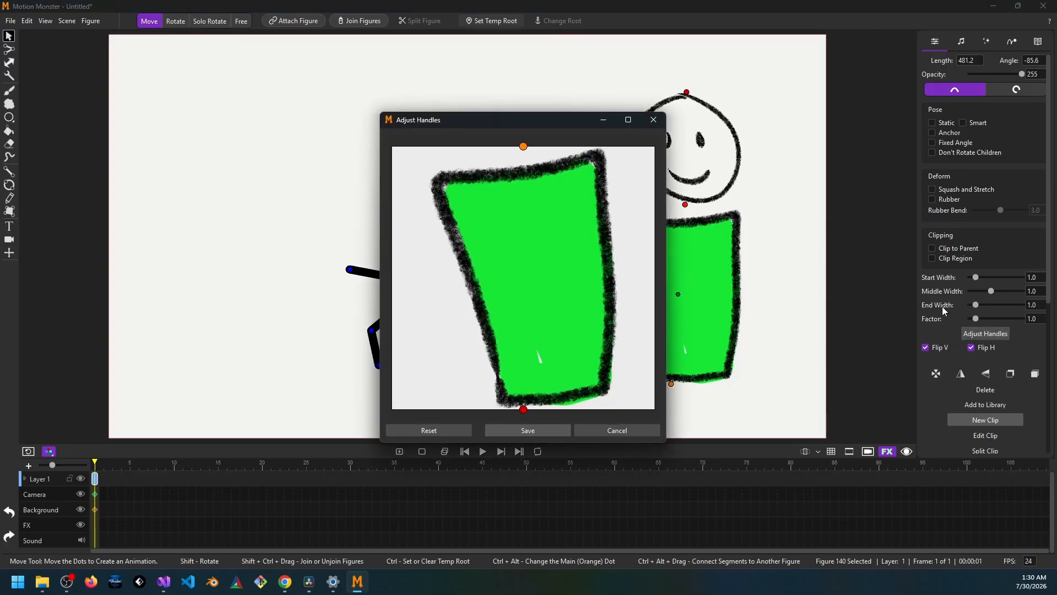
left_click_drag(523, 146, 524, 168)
left_click_drag(524, 409, 560, 397)
left_click(527, 431)
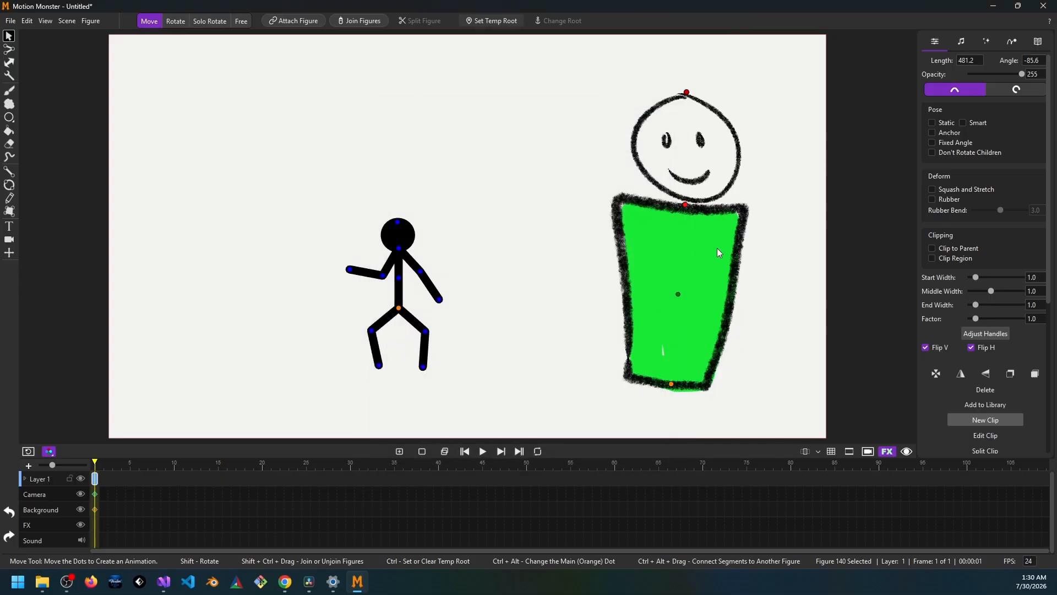
Adjust the smiley face clip's lower handle onto the chin outline, save, and tilt the green body slightly to the left by its neck dot.
left_click(687, 93)
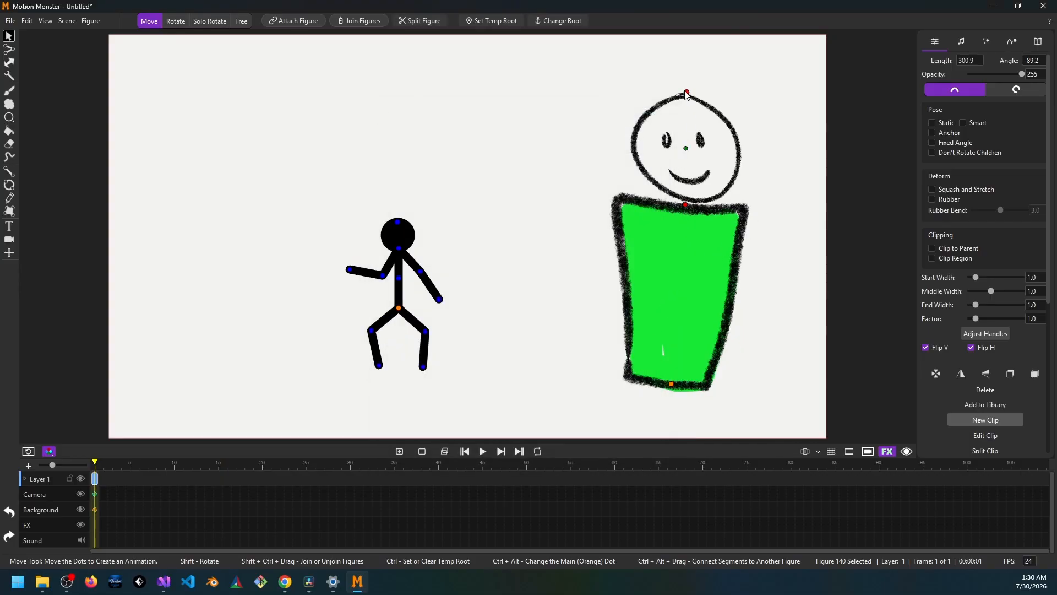
left_click(985, 333)
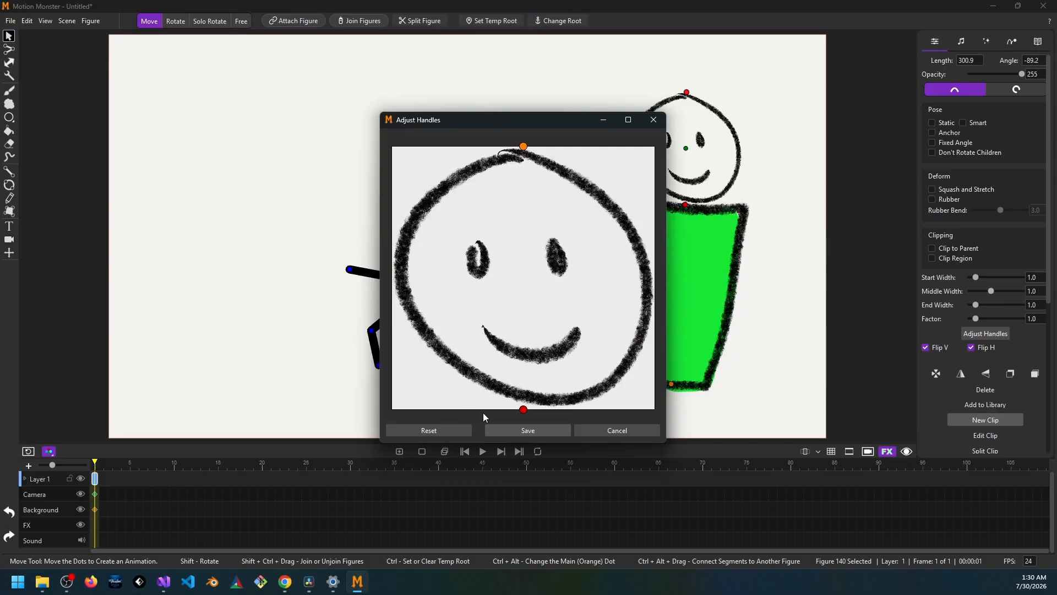
left_click_drag(523, 410, 536, 406)
left_click(528, 430)
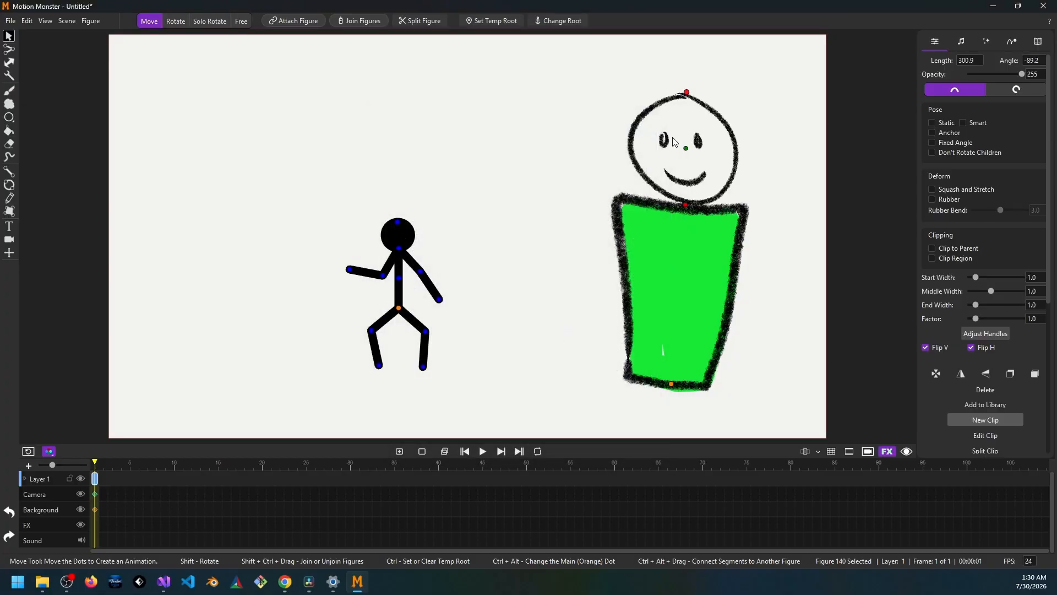
mouse_move(683, 205)
left_mouse_down()
mouse_move(669, 209)
mouse_move(678, 209)
left_mouse_up()
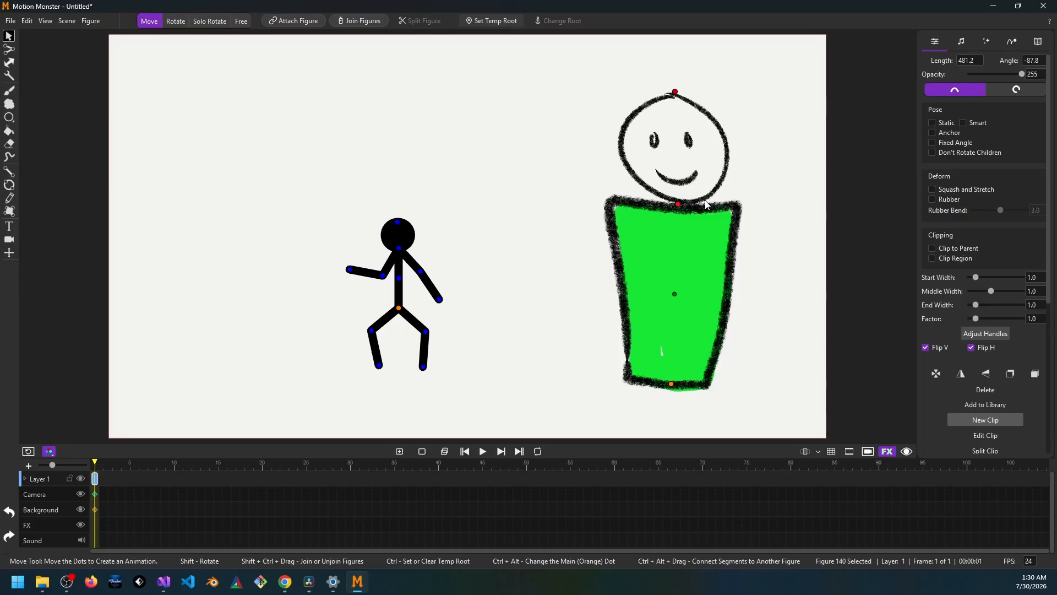
On frame 1, place the stick figure in the canvas's lower-left corner and the green smiley figure in the lower-right corner.
left_click(174, 489)
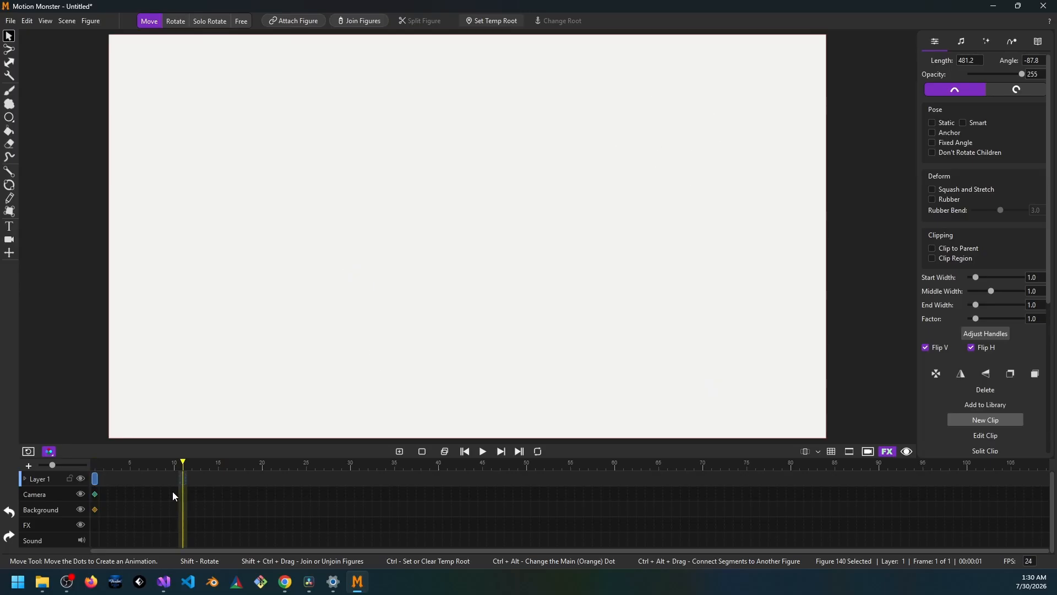
key("Left")
left_click(93, 475)
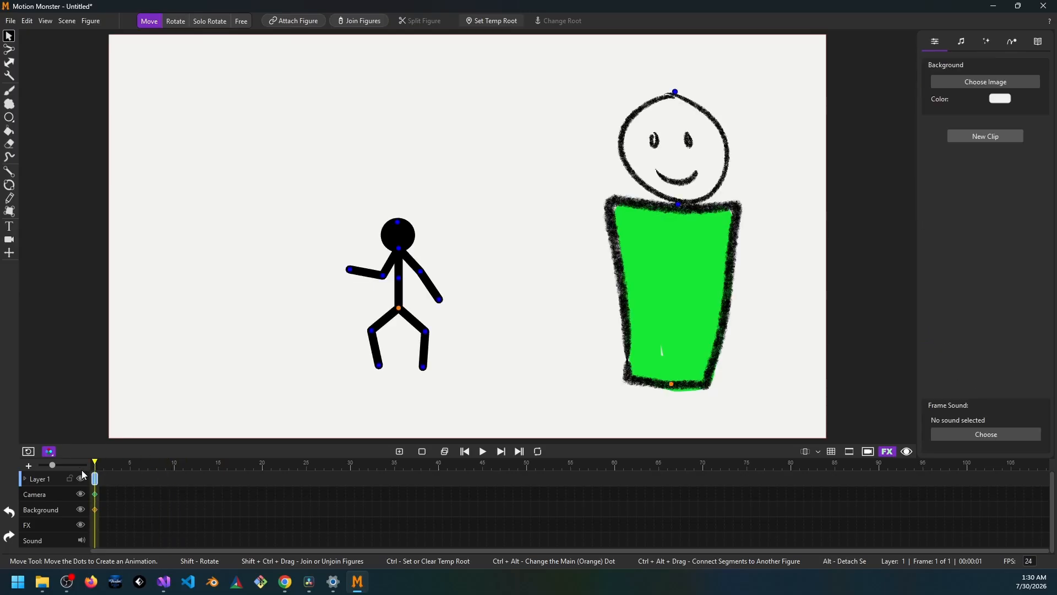
left_click_drag(395, 321, 160, 375)
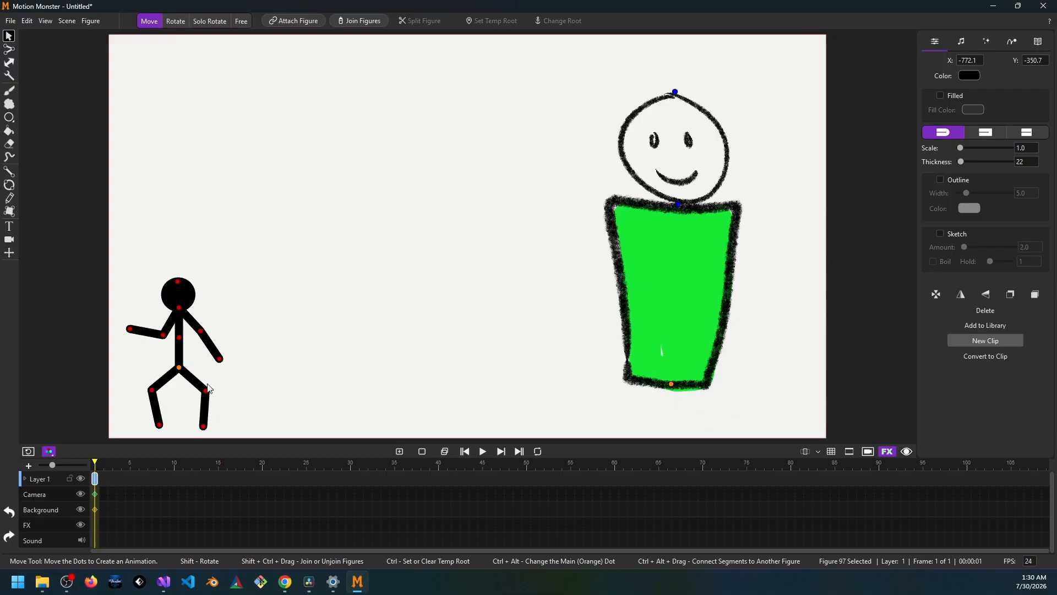
left_click_drag(671, 388, 776, 430)
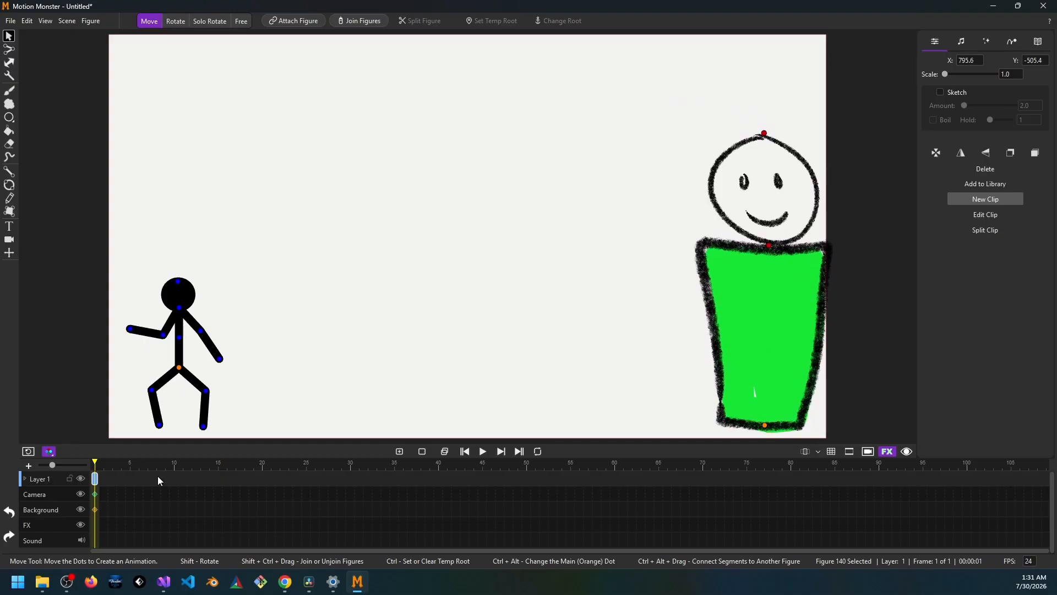
Add a keyframe at frame 10 with the green figure at the canvas's upper left and the stick figure at the upper right, and play it.
left_click(173, 474)
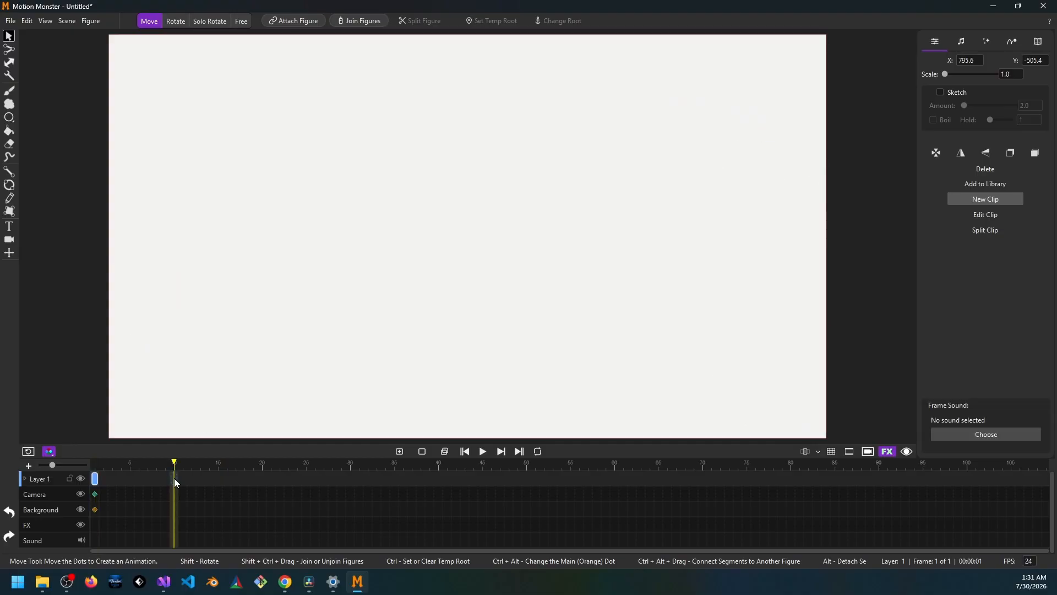
left_click(398, 453)
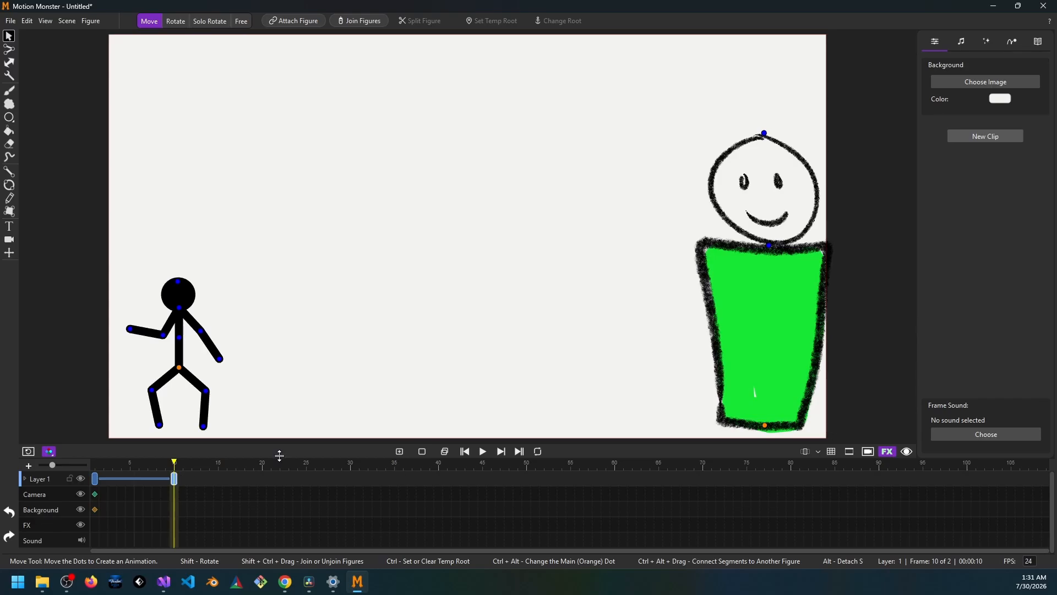
left_click_drag(763, 427, 759, 158)
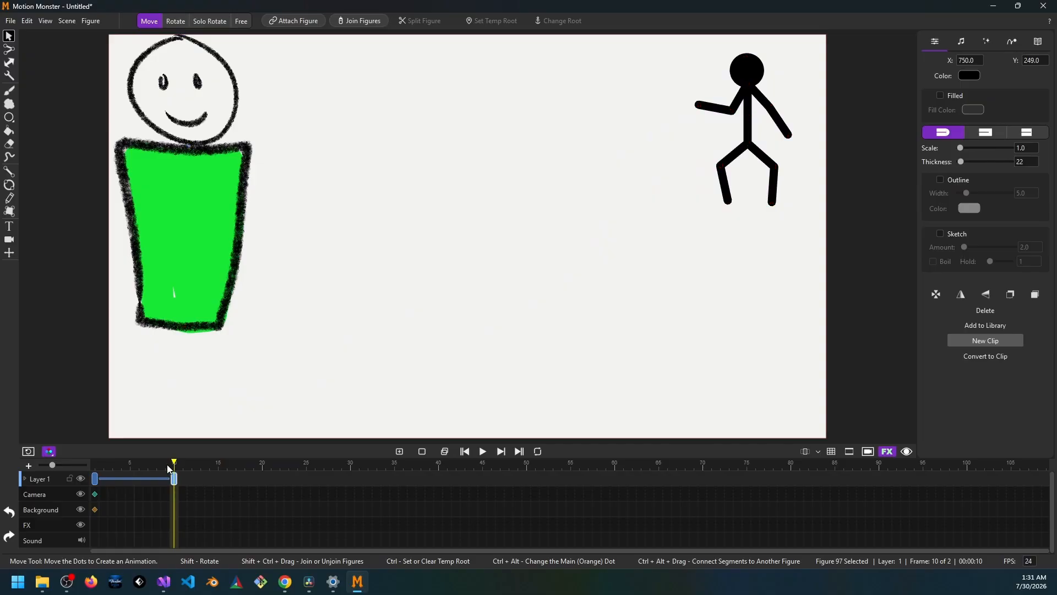
mouse_move(174, 465)
left_mouse_down()
mouse_move(95, 465)
mouse_move(174, 473)
left_mouse_up()
left_click(487, 454)
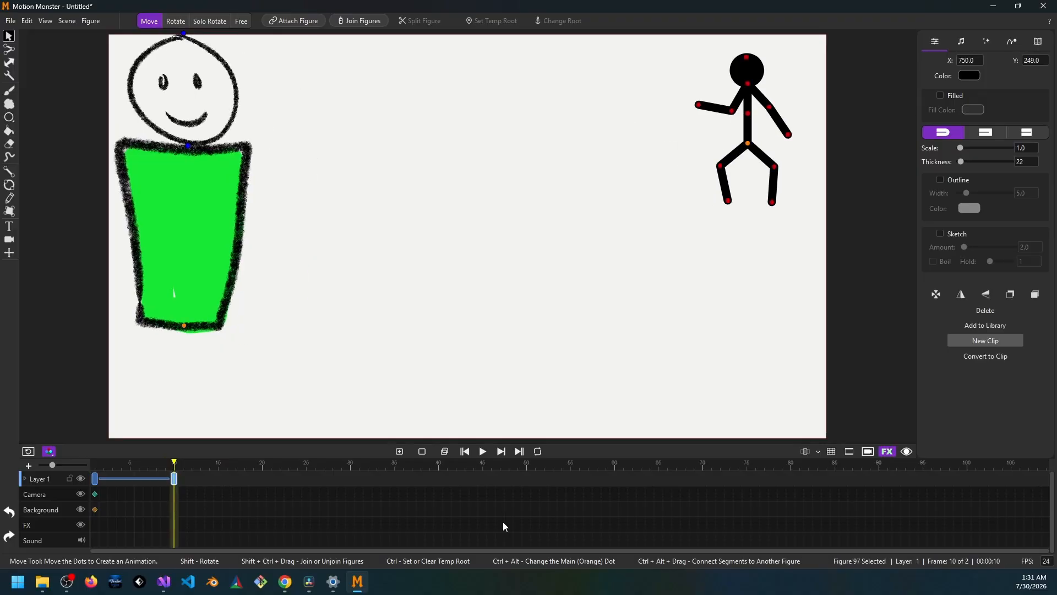
Set the easing between the keyframes at frames 1 and 10 to Ease Out and play the animation.
left_click(129, 475)
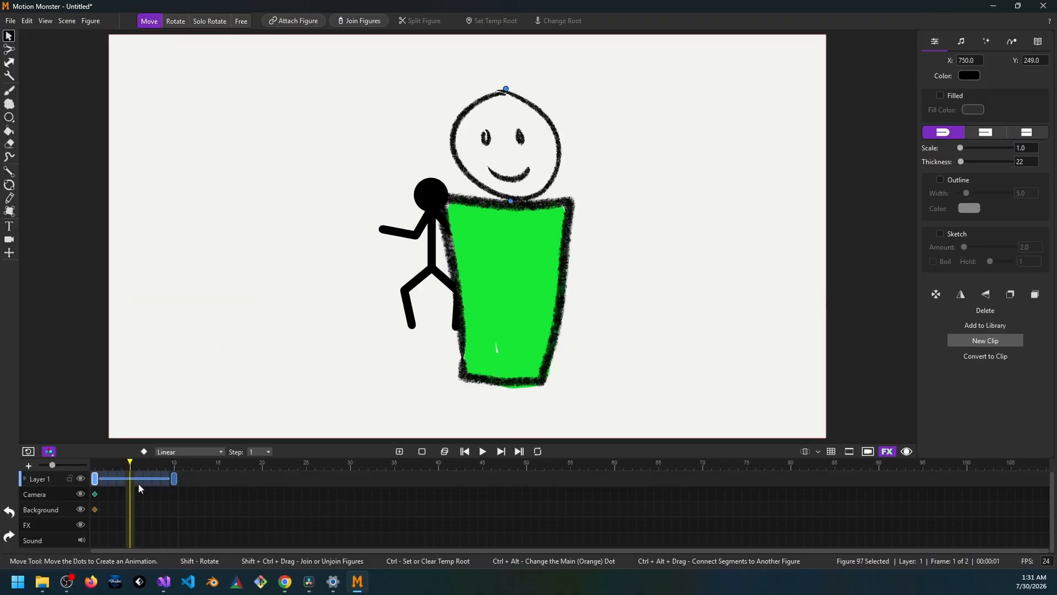
left_click(167, 452)
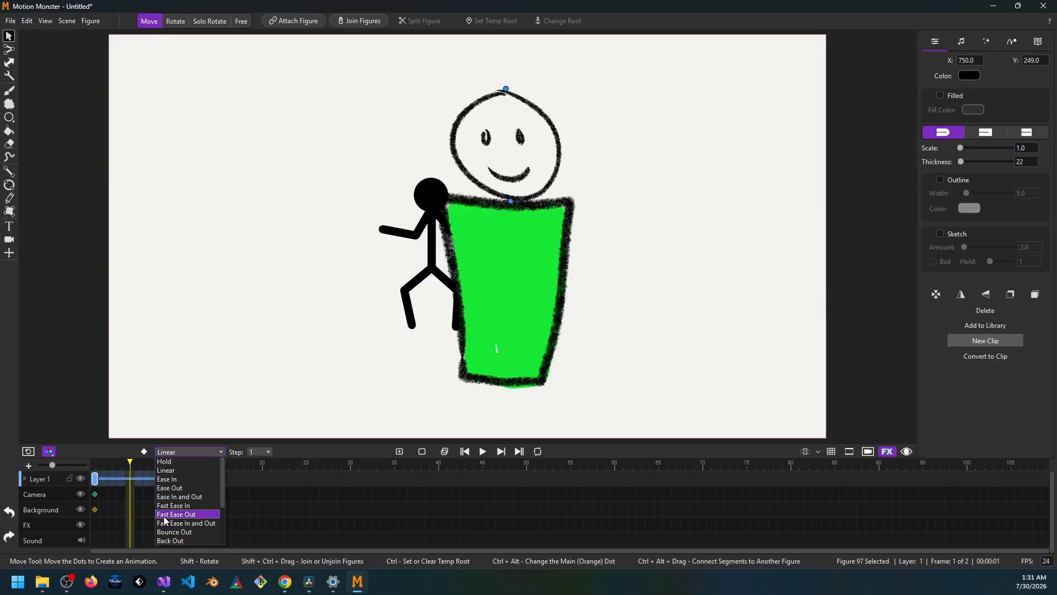
left_click(167, 488)
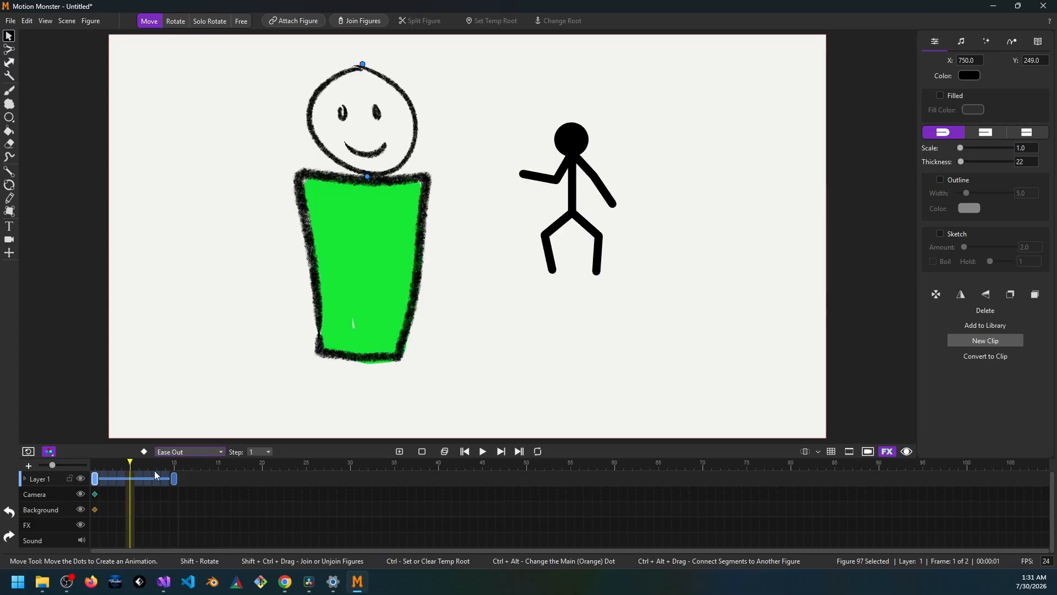
left_click(175, 487)
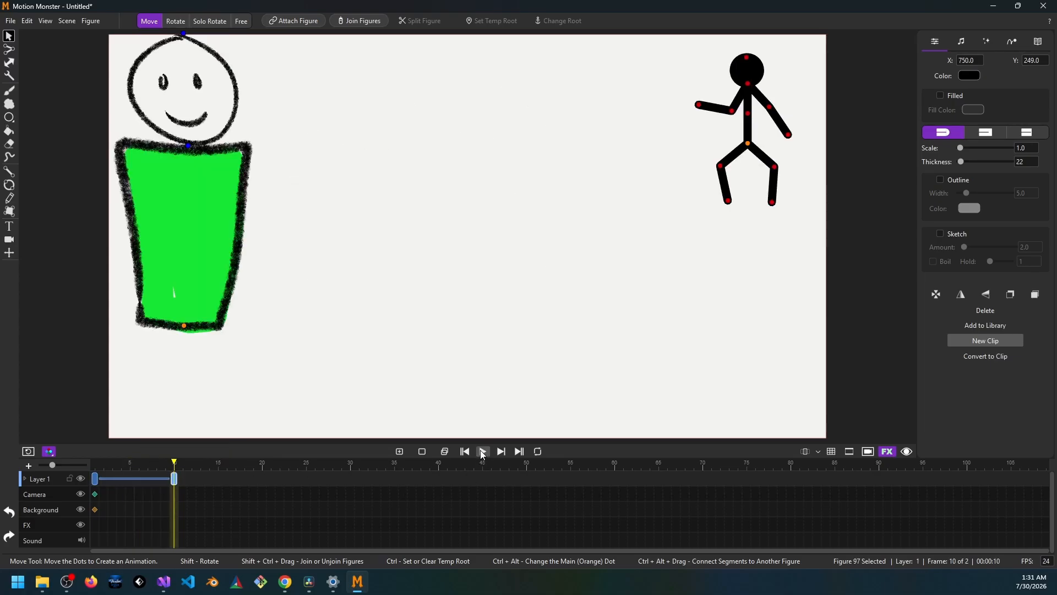
left_click(483, 452)
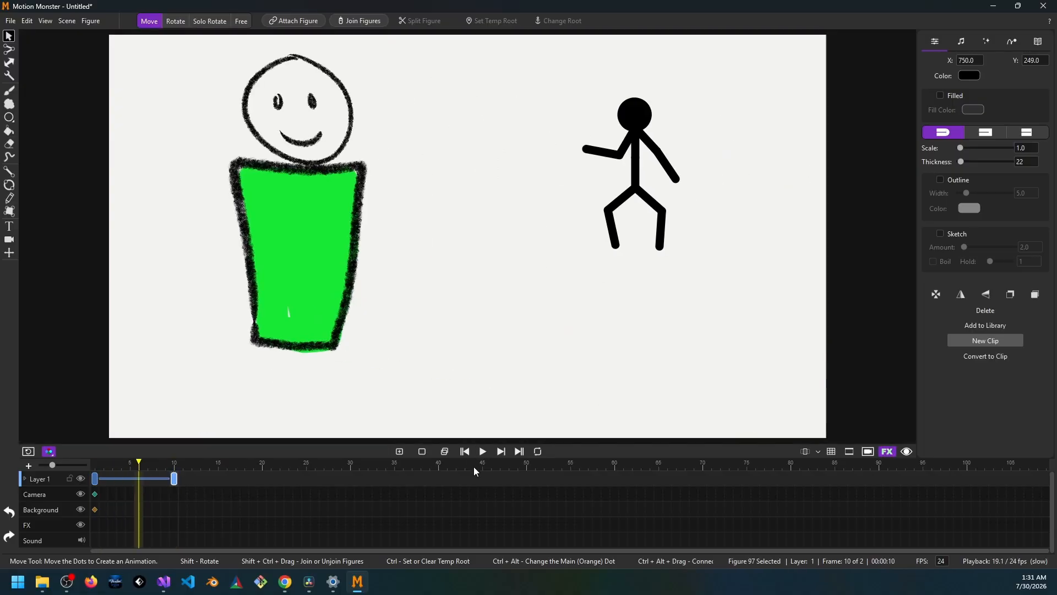
left_click(483, 451)
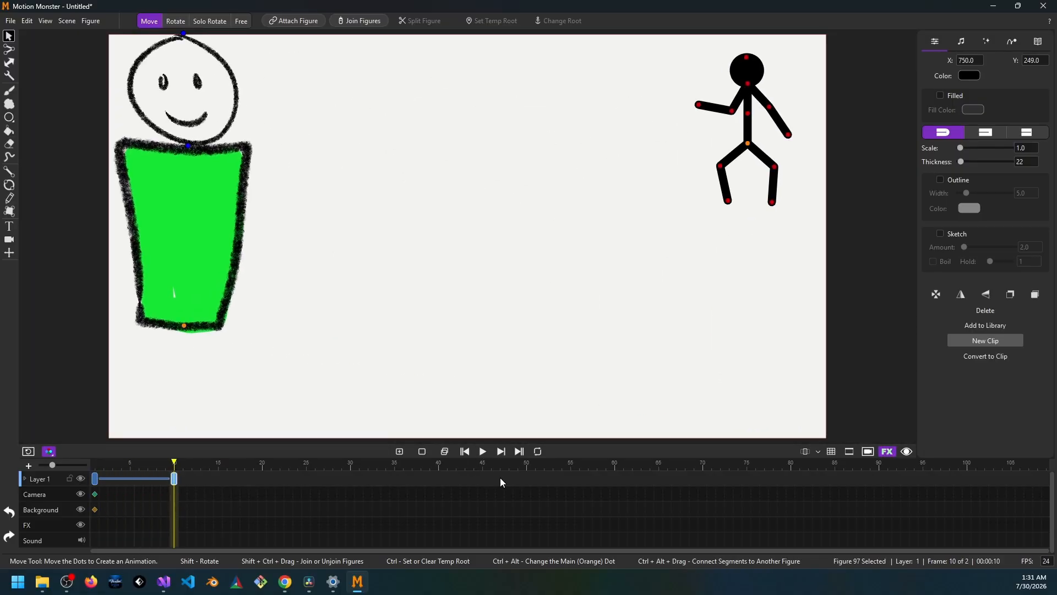
Add a keyframe at frame 15, move the green figure to about X 333, Y -501, and shift that keyframe to frame 27.
left_click(217, 462)
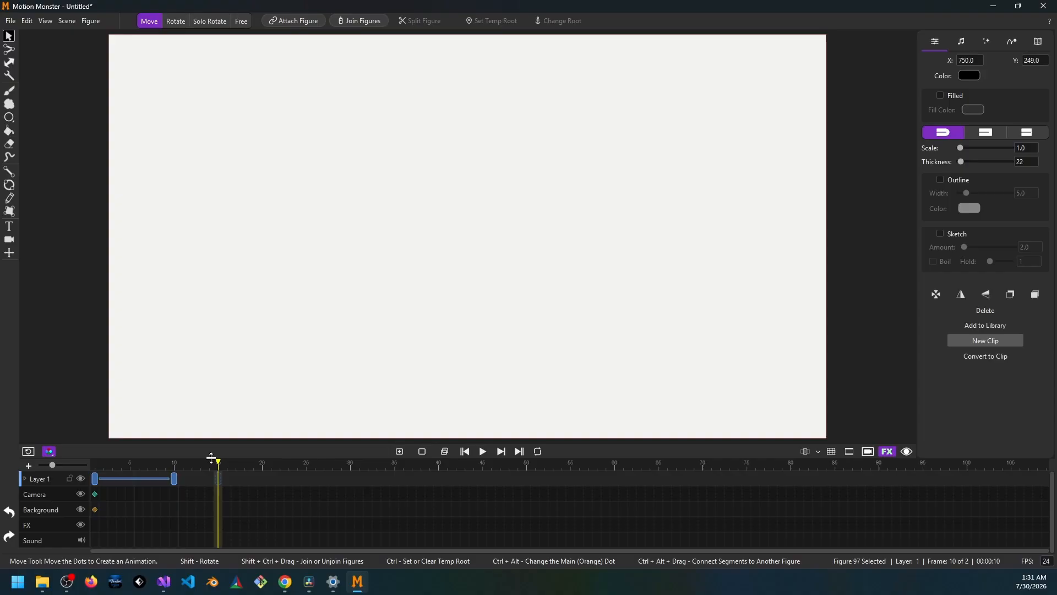
left_click(400, 451)
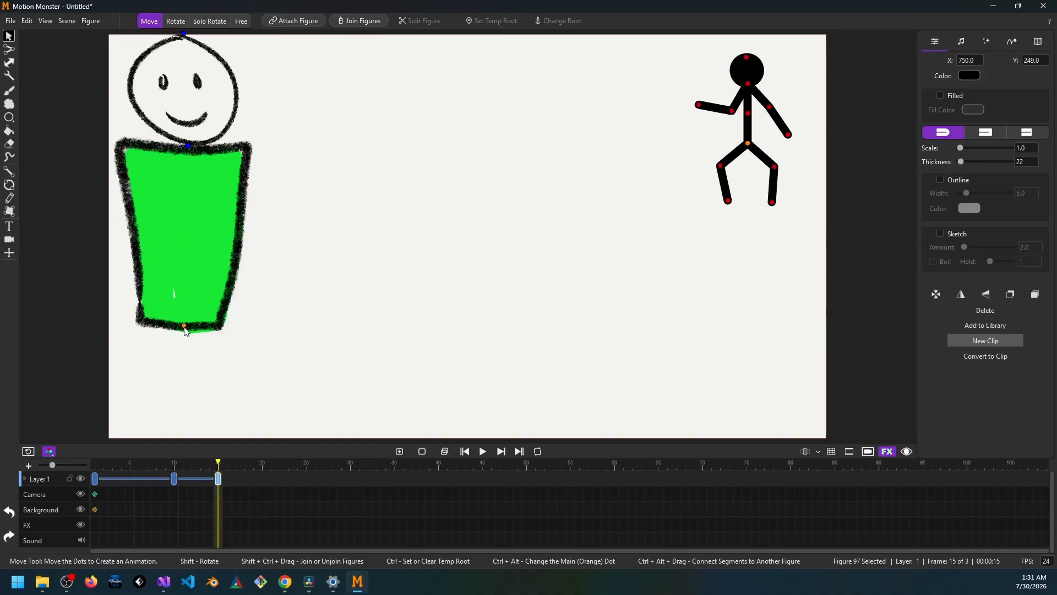
left_click_drag(186, 328, 596, 422)
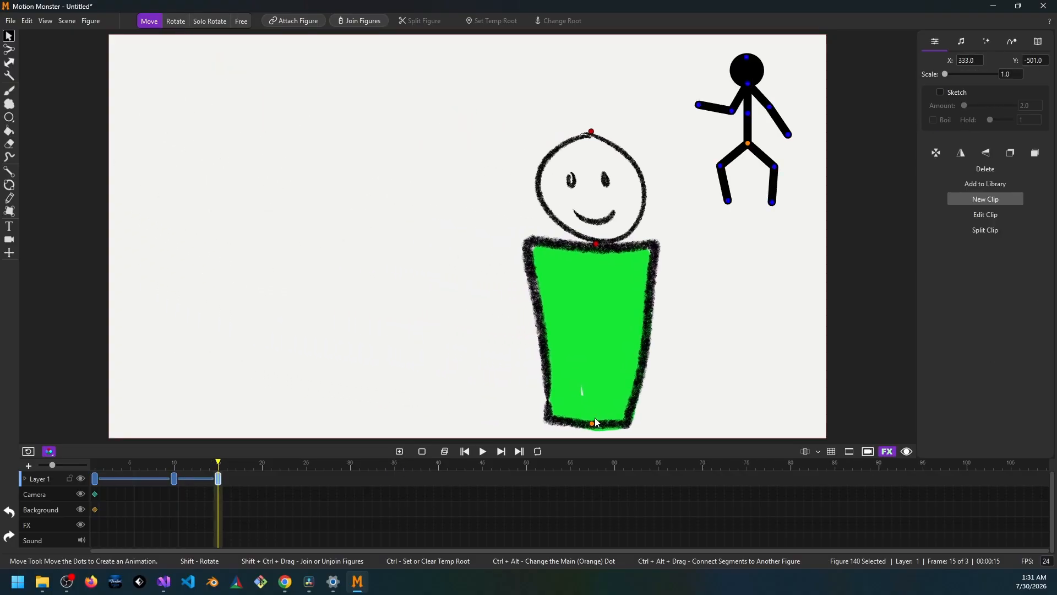
left_click_drag(219, 481, 324, 479)
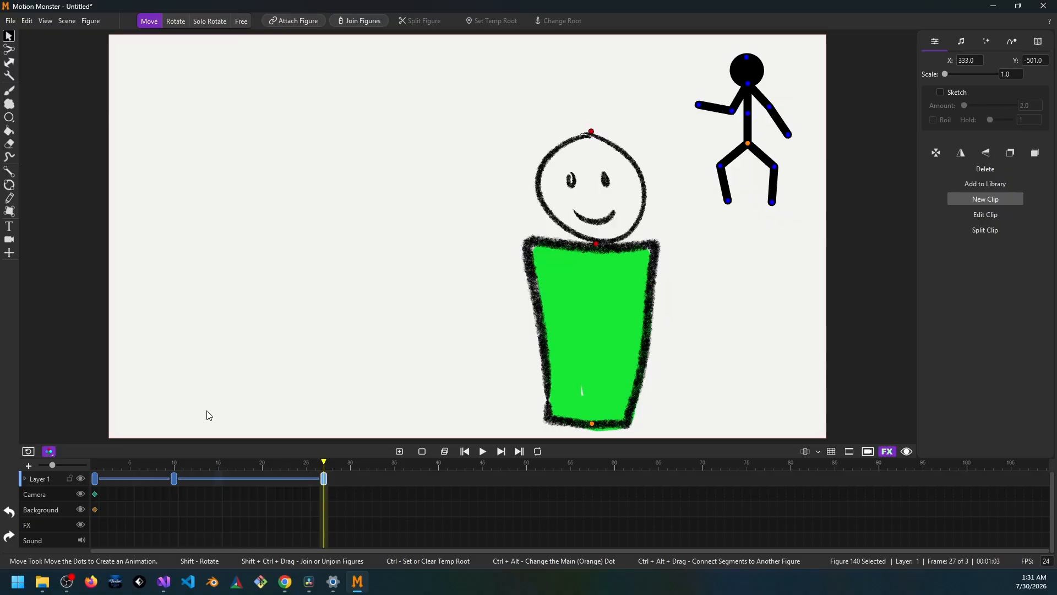
Set the easing between the keyframes at frames 10 and 27 to Bounce Out and play the animation.
left_click(270, 482)
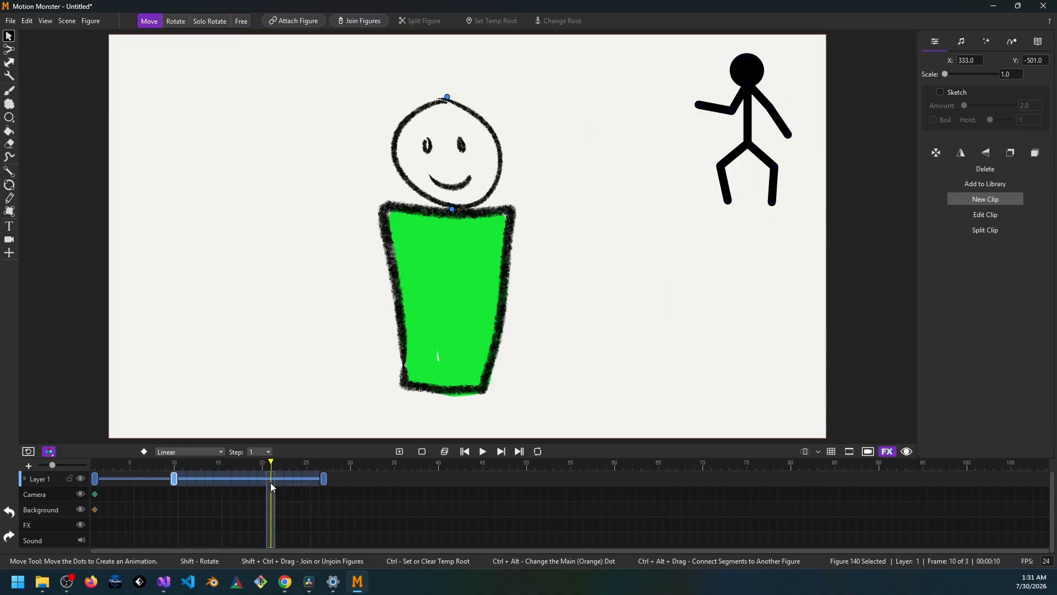
left_click(180, 451)
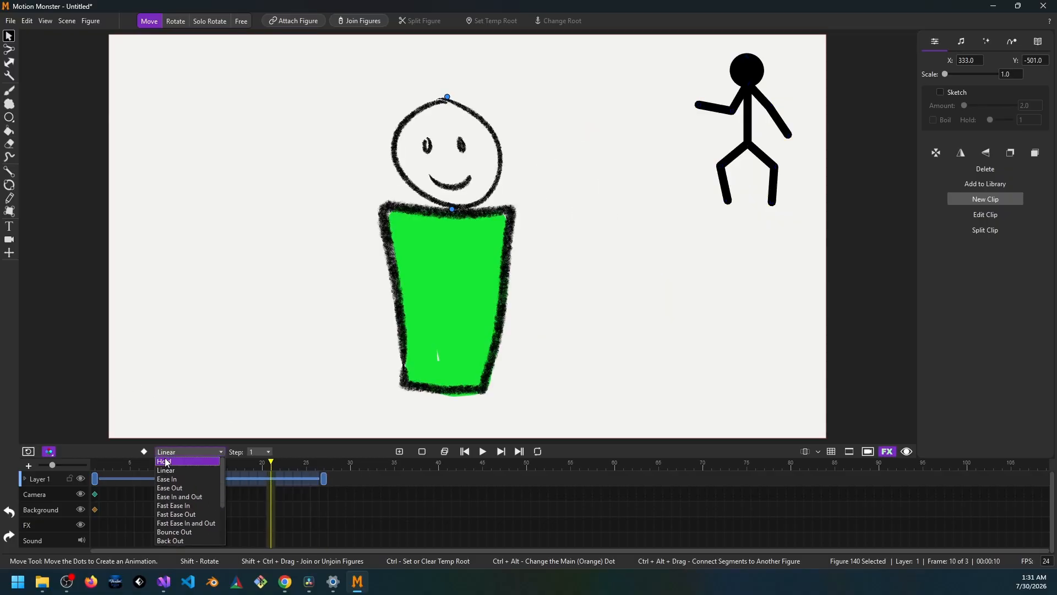
left_click(165, 531)
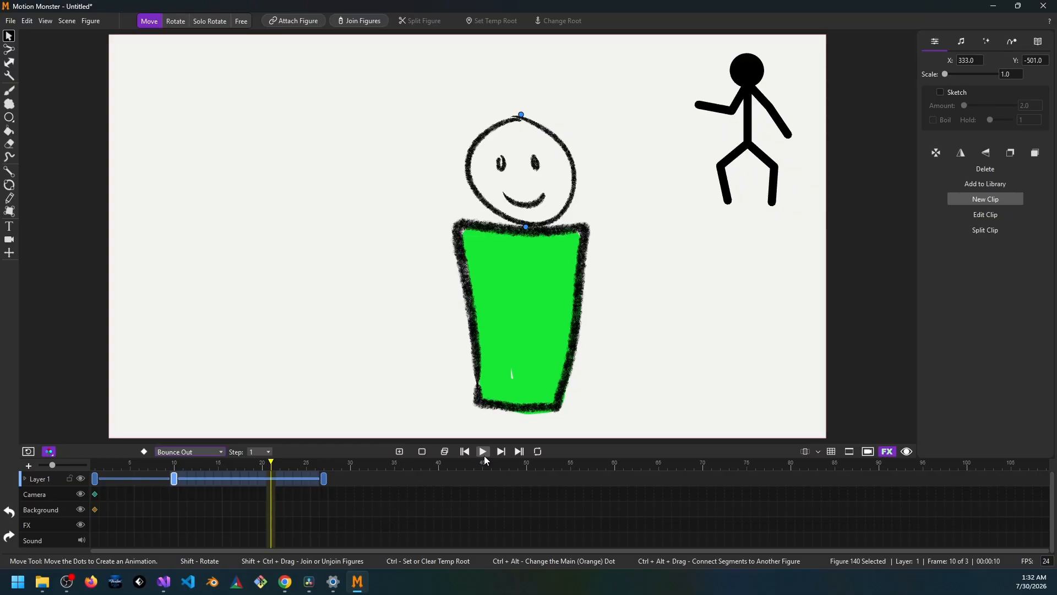
left_click(324, 480)
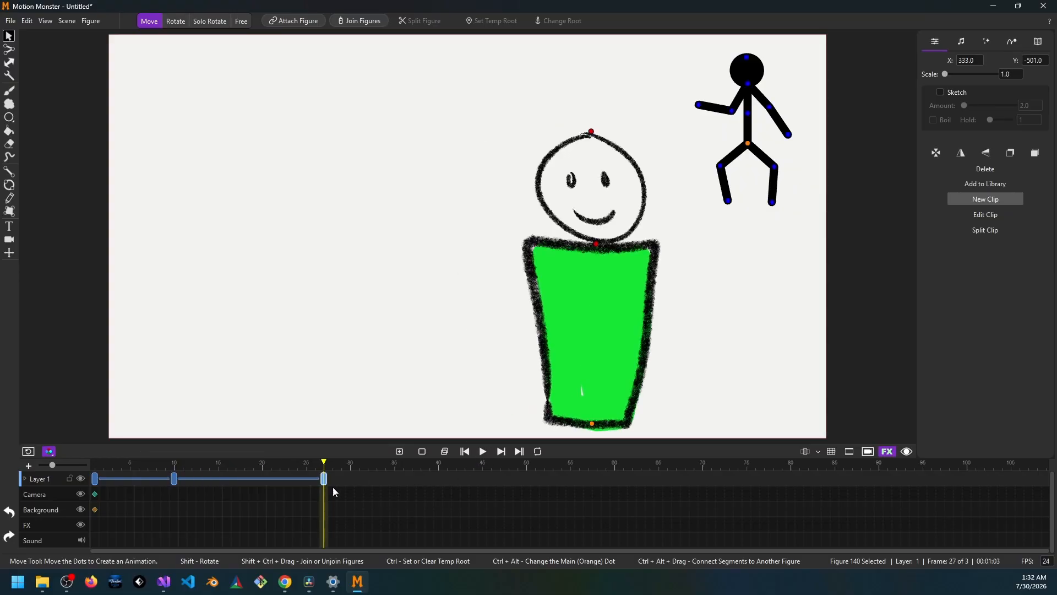
left_click(482, 452)
left_click(483, 451)
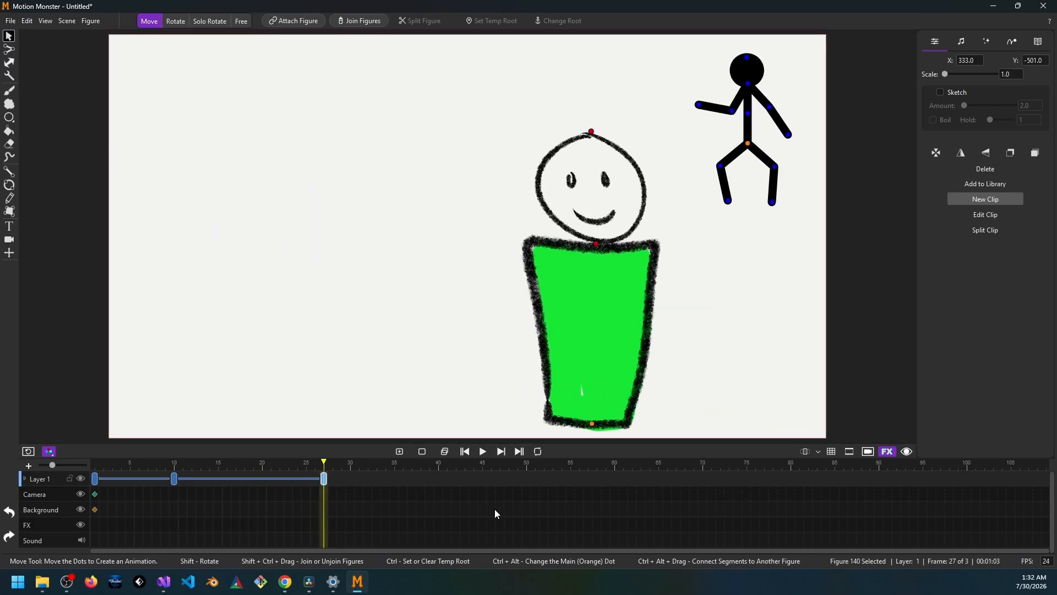